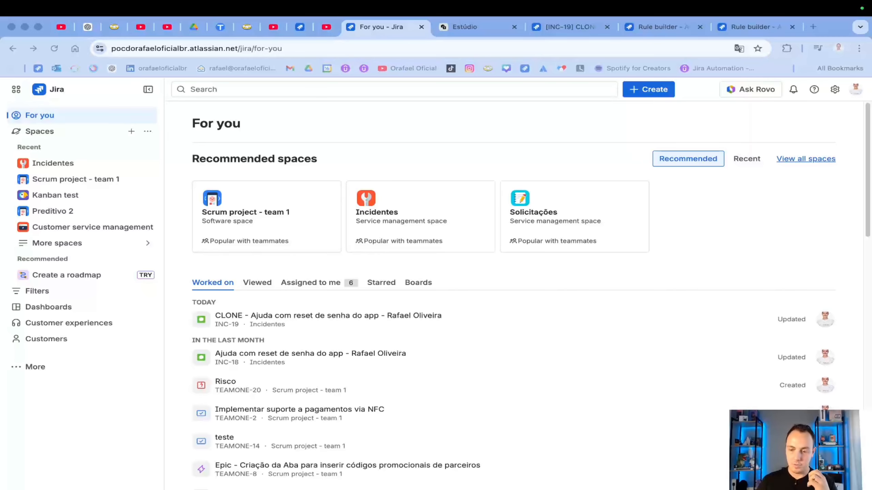
Open the Rovo assistant and ask it "Quais chamados foram abertos hoje ?".
click(704, 111)
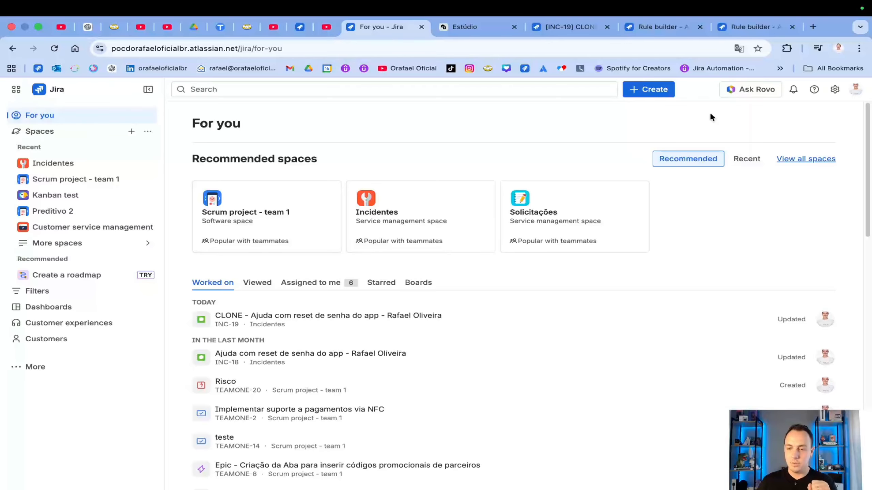
click(757, 93)
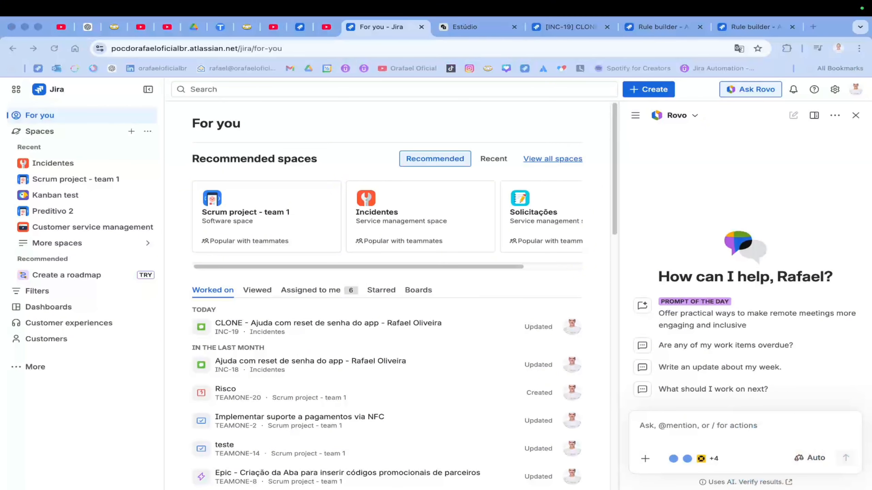
click(759, 424)
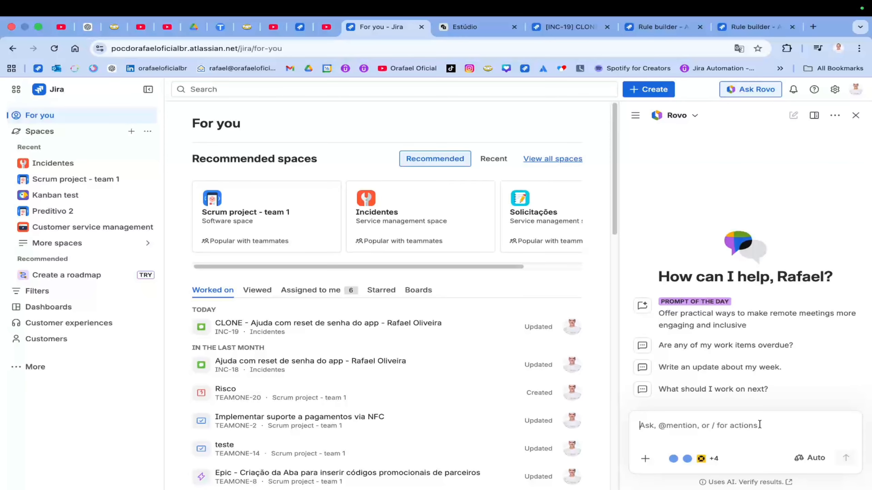
text(Quais)
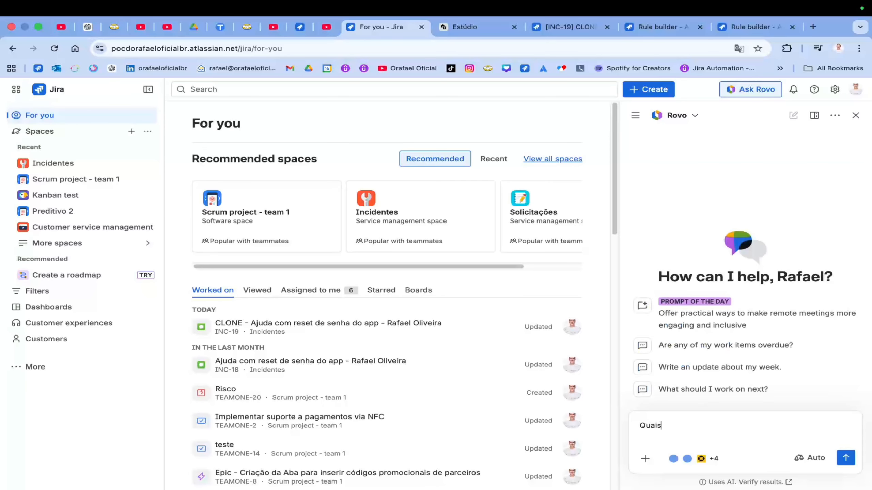
text( chamados foram abertos hoje ?)
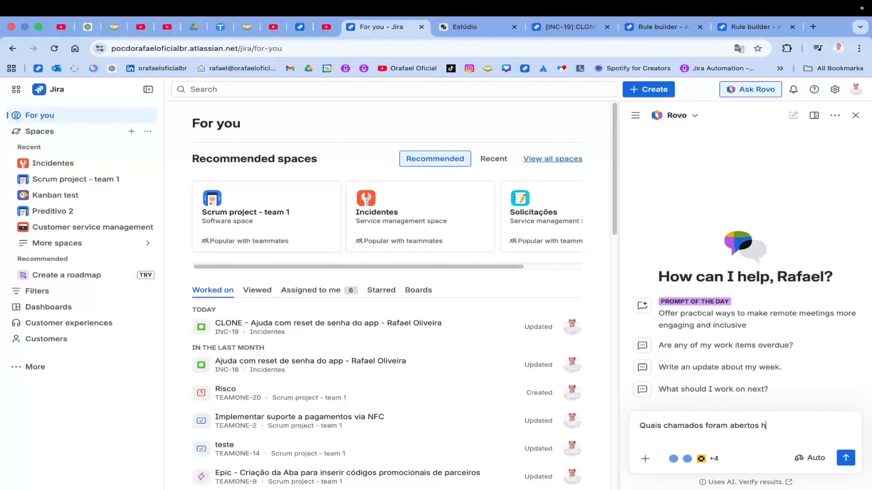
key(Return)
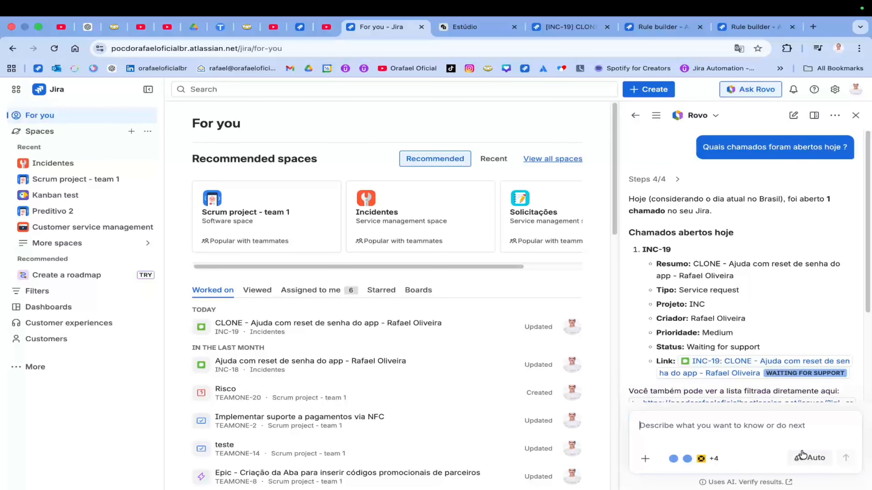
Read through Rovo's answer about the tickets opened today, including the ticket details and the filtered-list link.
scroll(760, 305, down, 5)
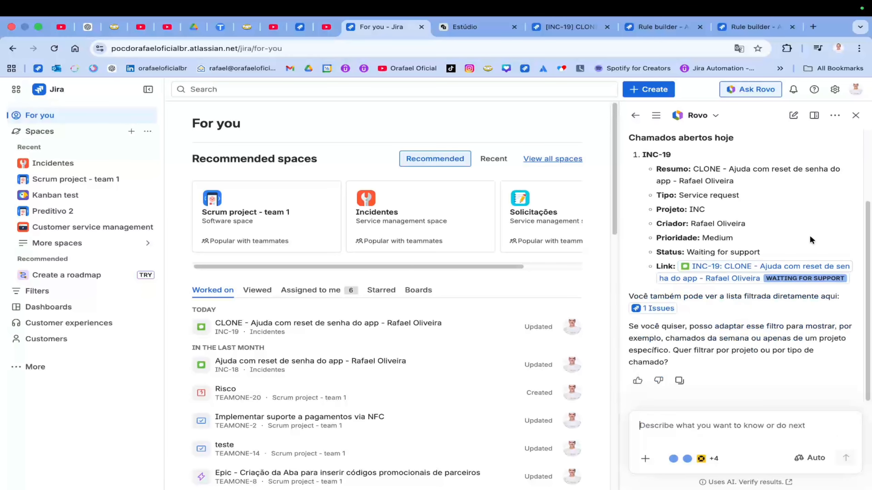
scroll(810, 235, up, 5)
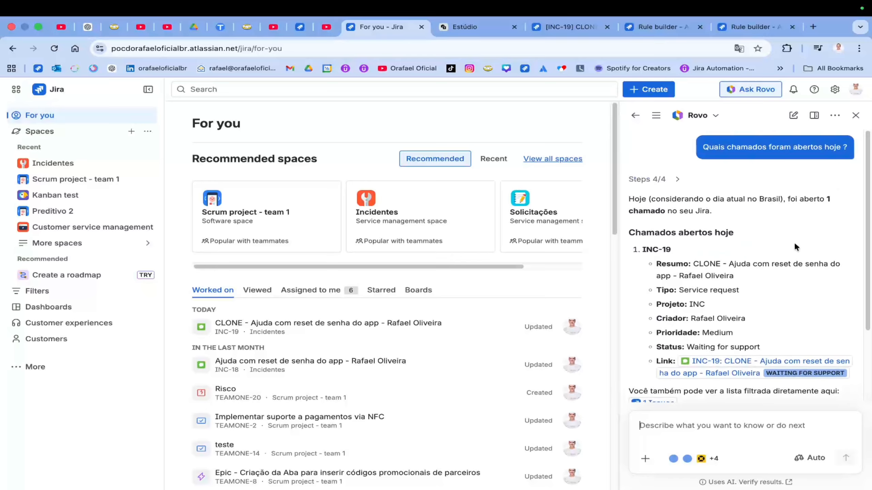
scroll(793, 245, down, 5)
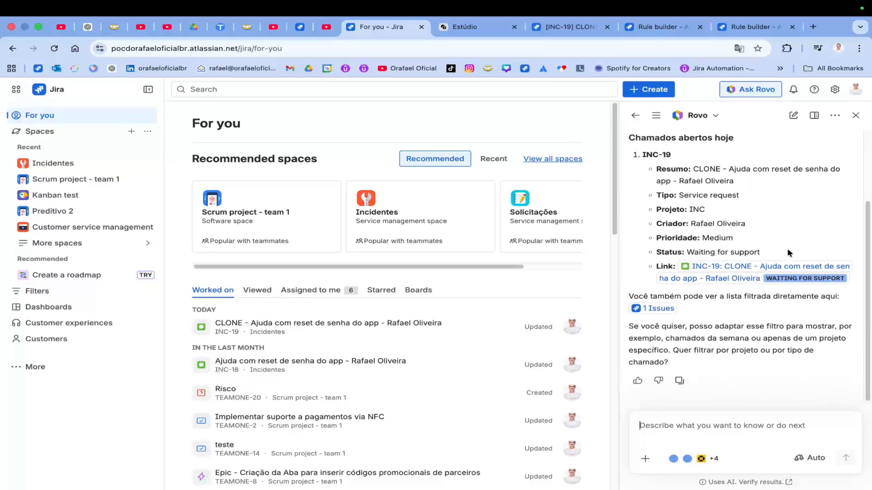
scroll(787, 253, up, 5)
scroll(787, 247, down, 5)
scroll(642, 285, up, 5)
scroll(644, 287, down, 5)
Ask Rovo in the same chat: "Com base nessa sua ultima resposta, por favor crie um página no confluence".
click(690, 428)
text(Com base)
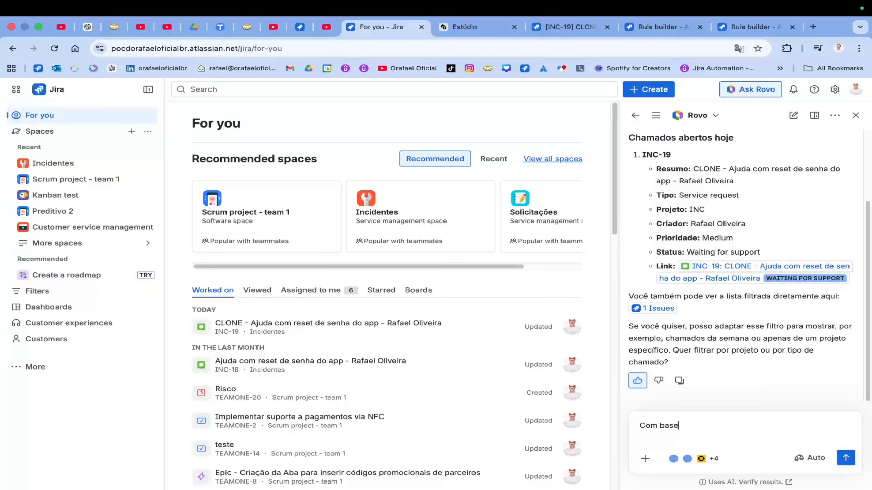
text( nessa sua ultima respo)
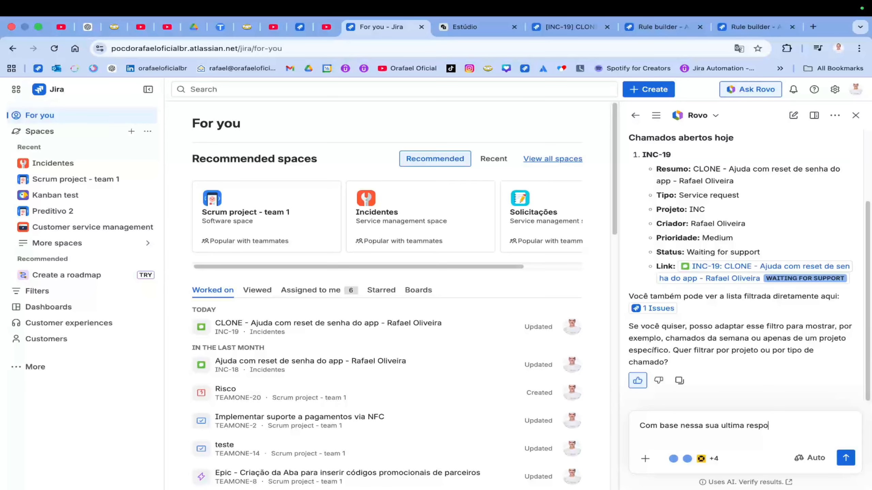
text(sta, por favor crie um pág)
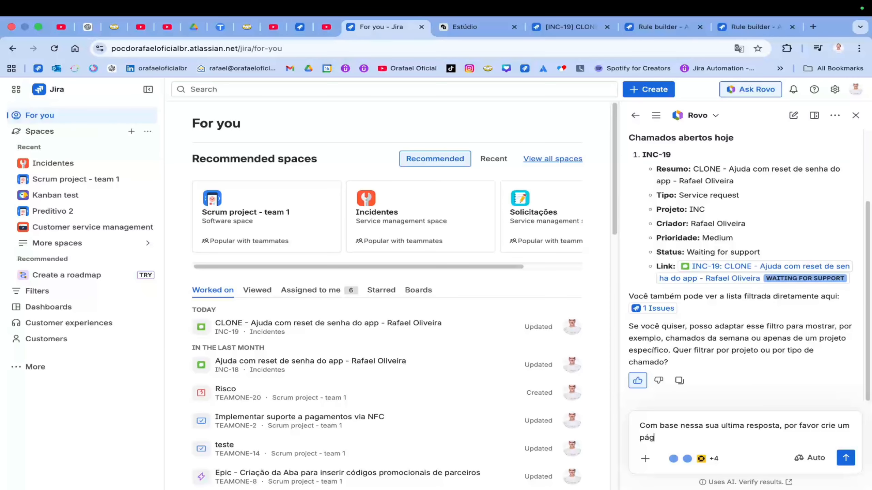
text(ina no confluence)
key(Return)
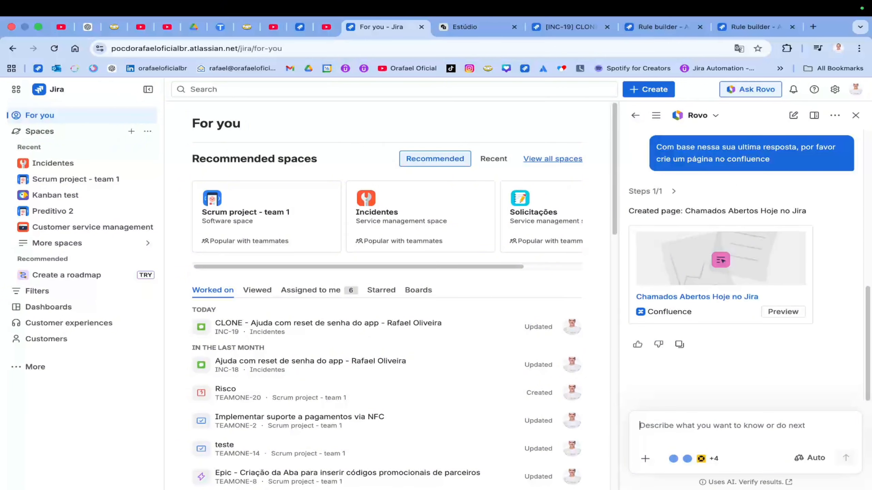
Preview the generated page "Chamados Abertos Hoje no Jira" and review its sections up to the table of contents.
click(790, 313)
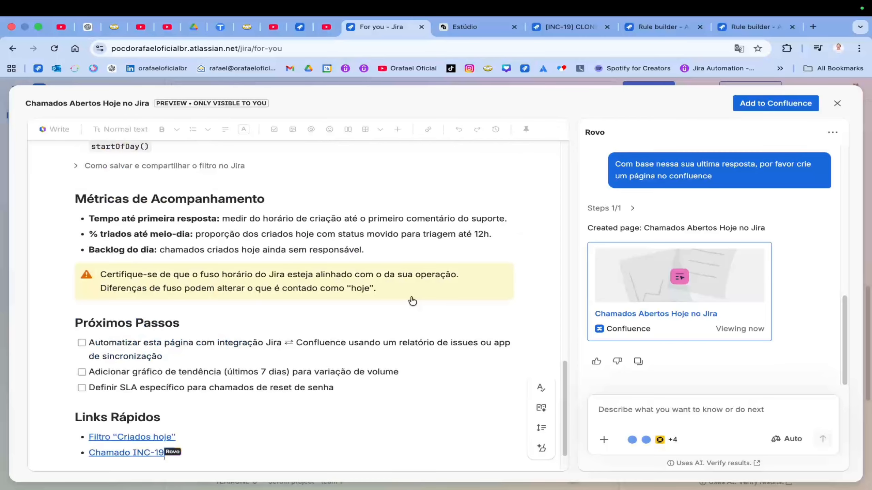
scroll(412, 299, up, 8)
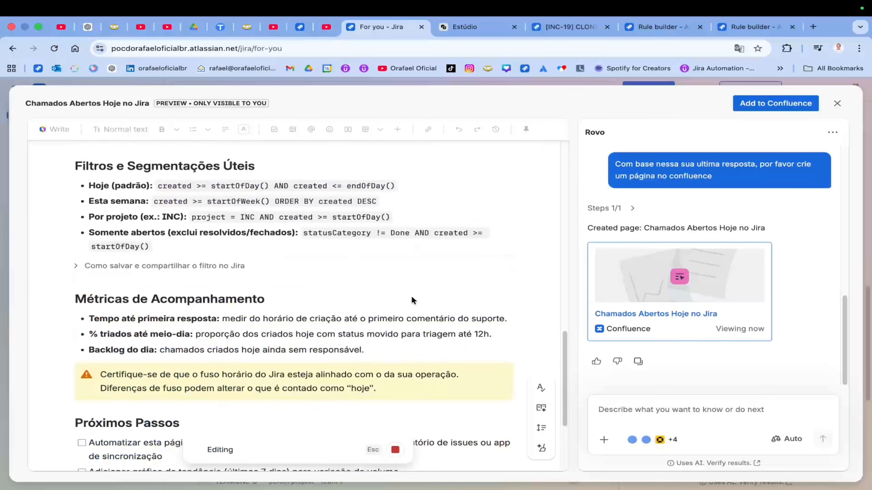
scroll(411, 298, up, 10)
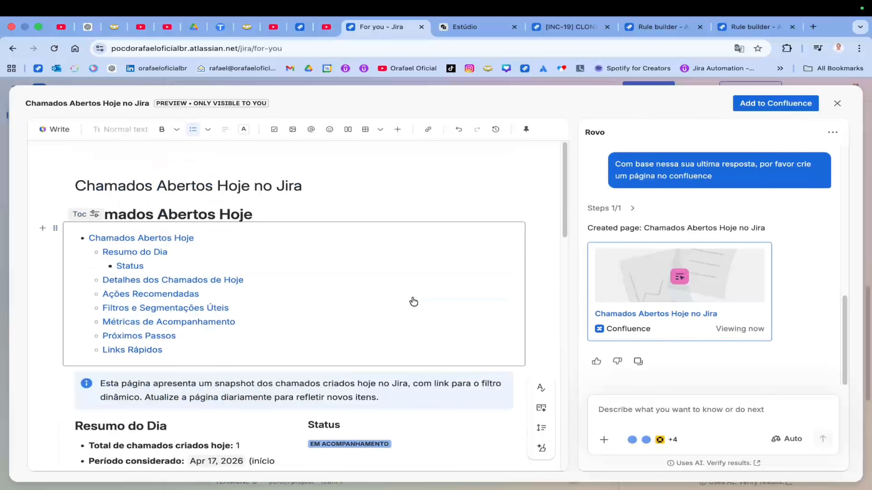
Try to choose a Confluence space for adding the previewed page, and close the preview.
click(789, 109)
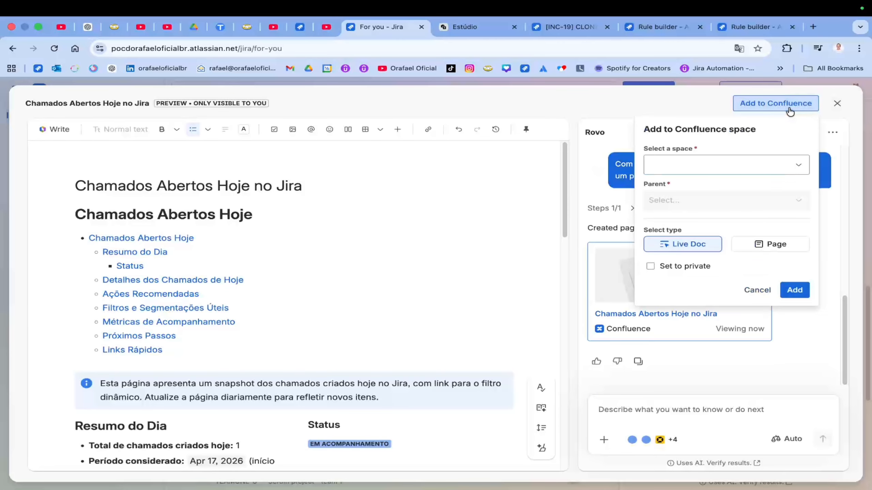
click(797, 167)
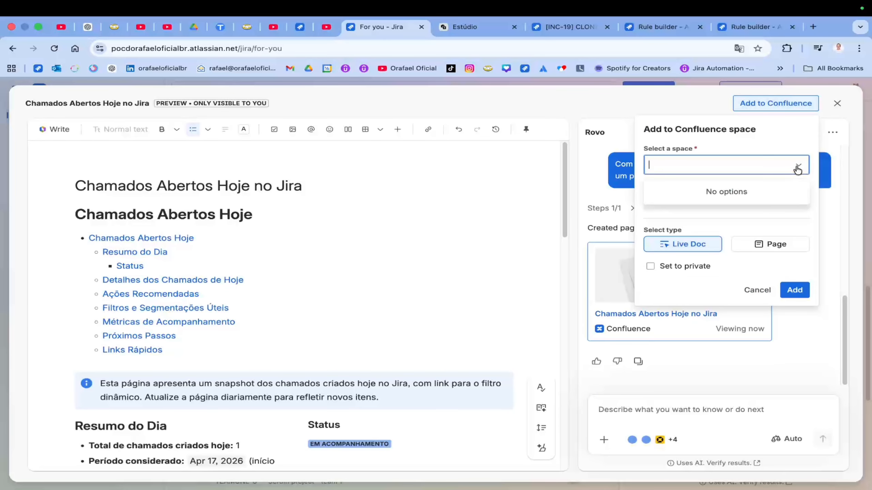
click(757, 144)
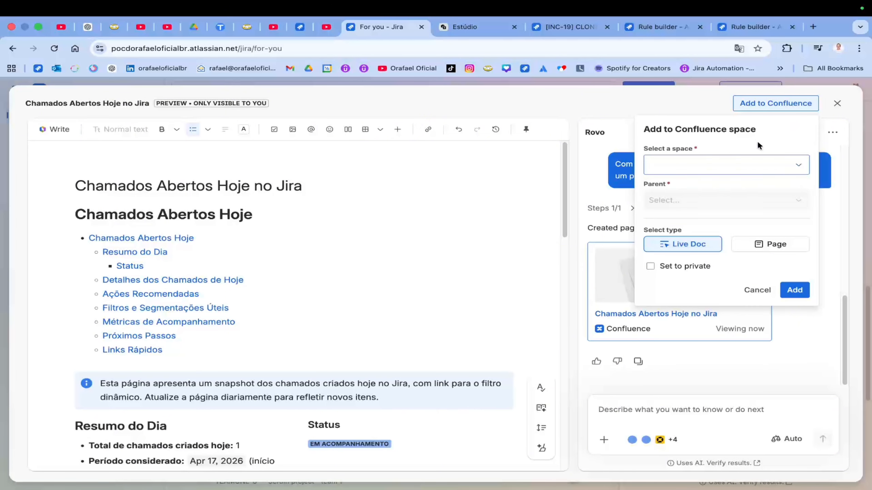
click(798, 166)
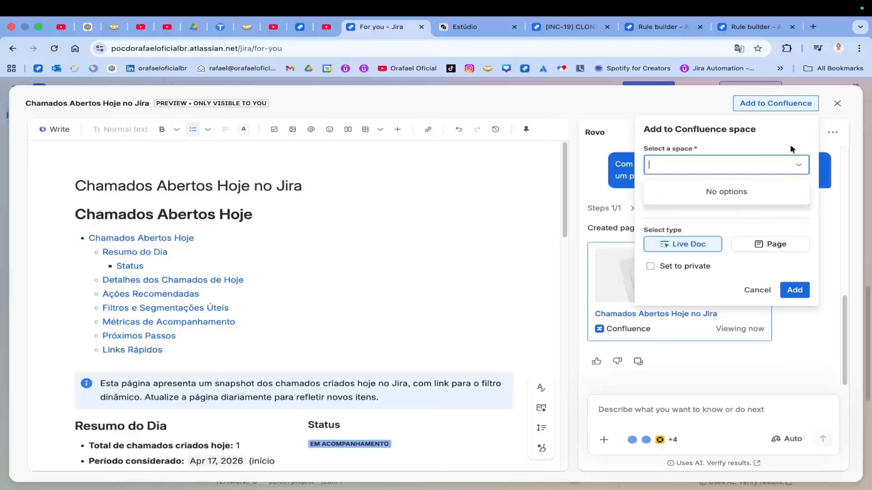
click(796, 164)
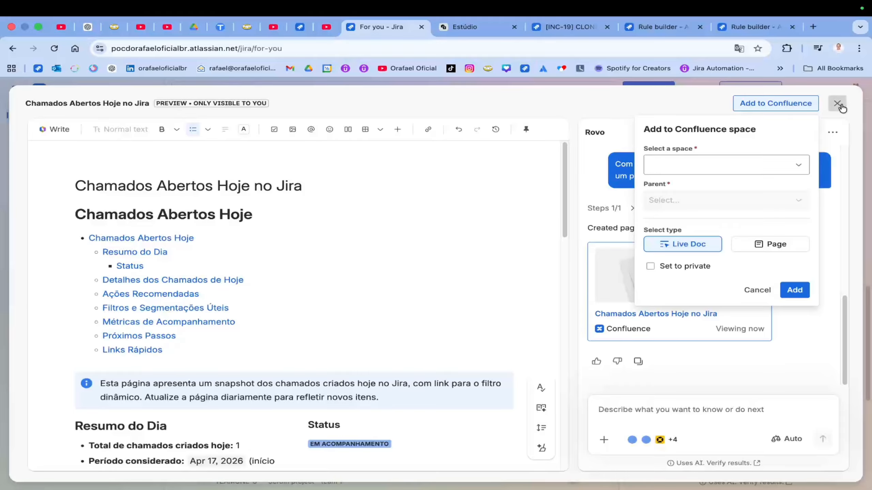
click(844, 120)
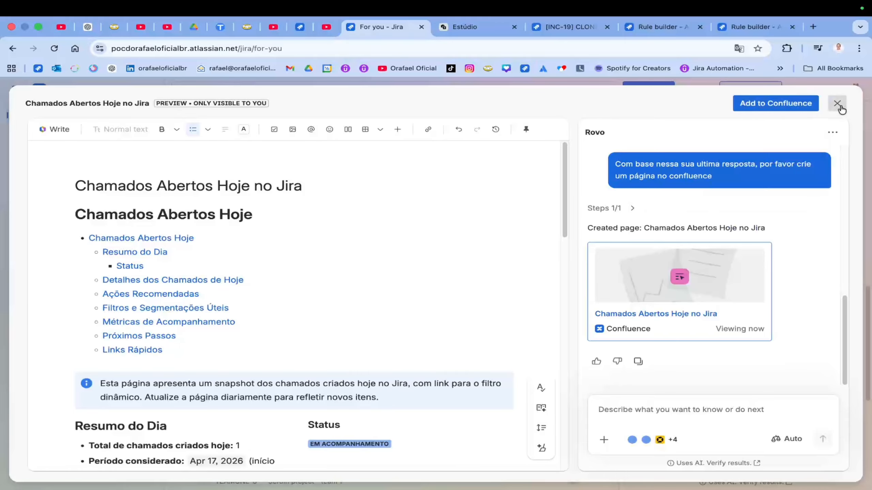
click(839, 106)
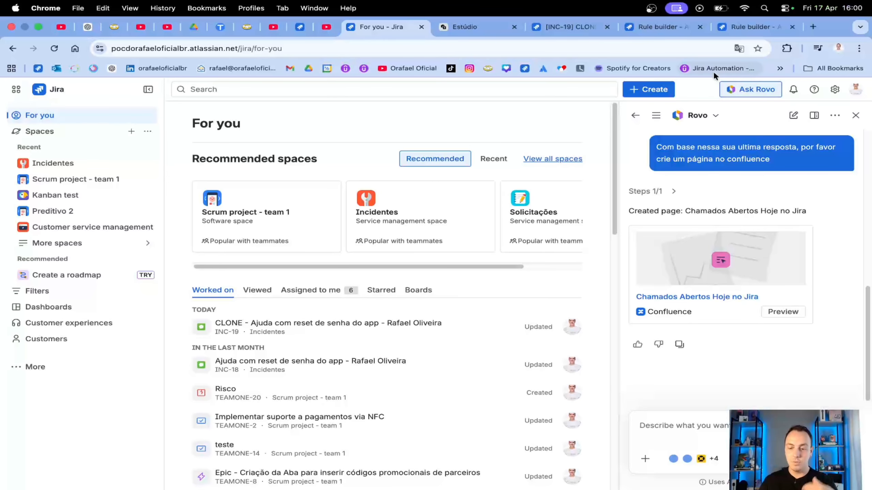
Close and reopen the Rovo assistant, and leave the current conversation for its start screen.
scroll(818, 255, up, 3)
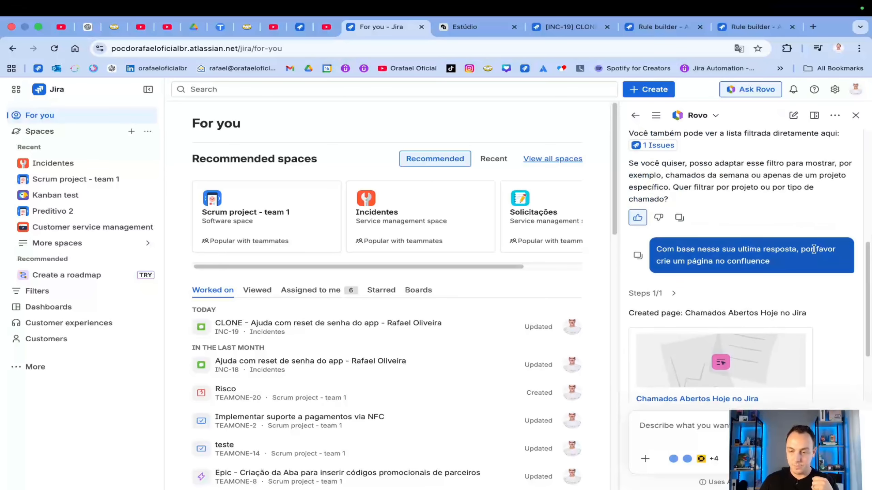
scroll(814, 249, up, 3)
click(856, 115)
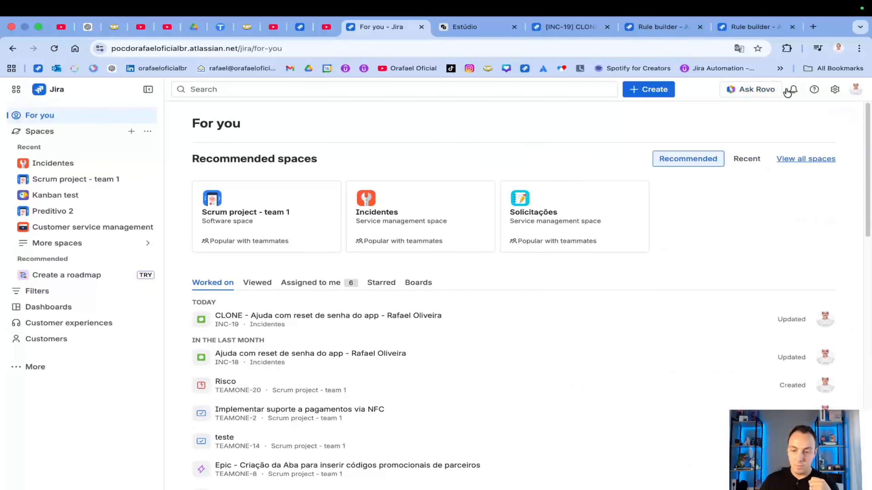
click(732, 92)
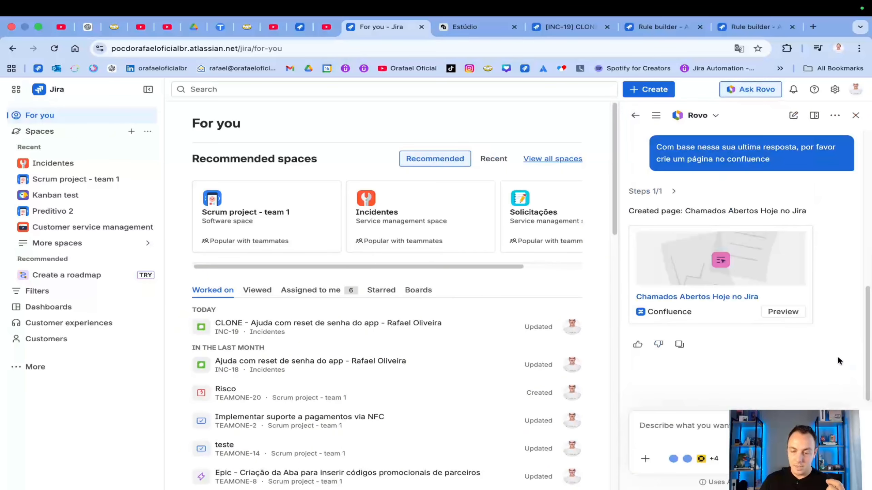
click(635, 115)
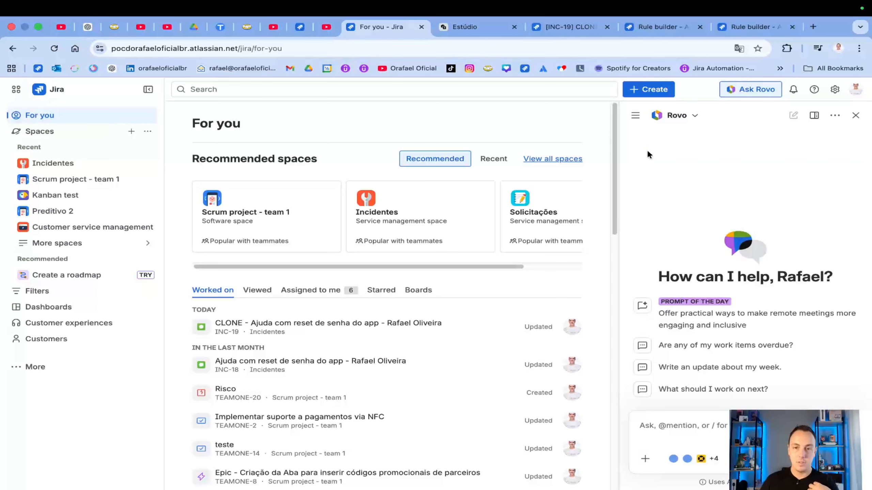
Open ticket INC-19 from the open-incidents queue of the Incidentes space and close the Rovo assistant.
click(381, 210)
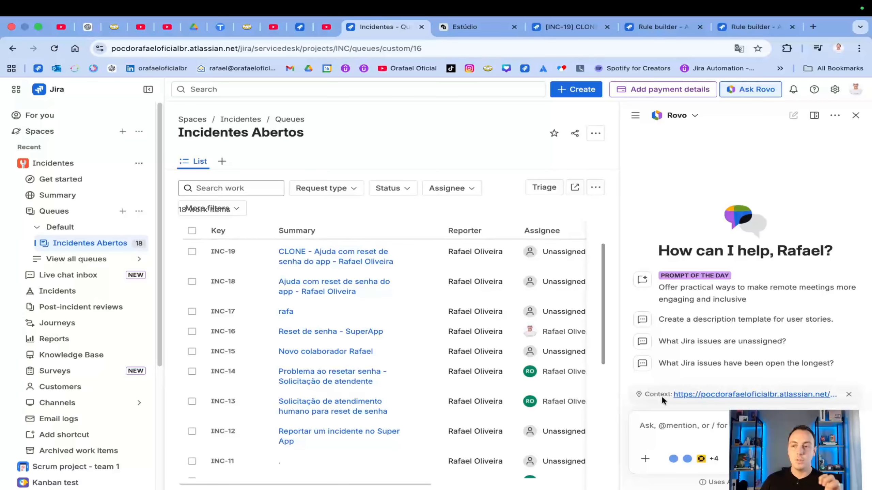
click(302, 251)
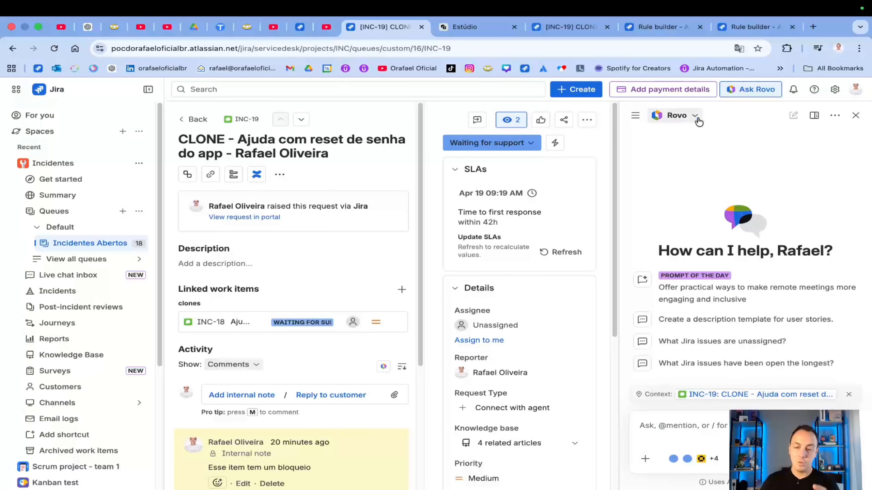
click(856, 116)
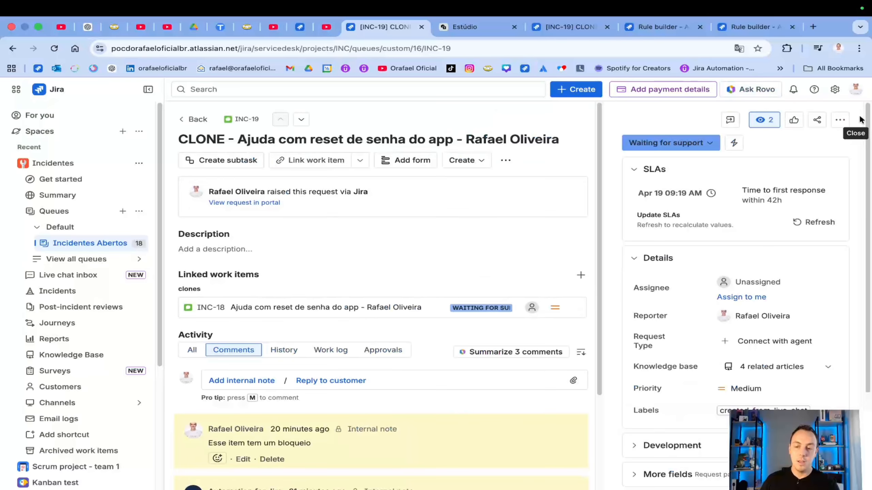
Reopen Rovo on the ticket, browse the full list of available agents, and close the assistant.
click(745, 89)
click(676, 121)
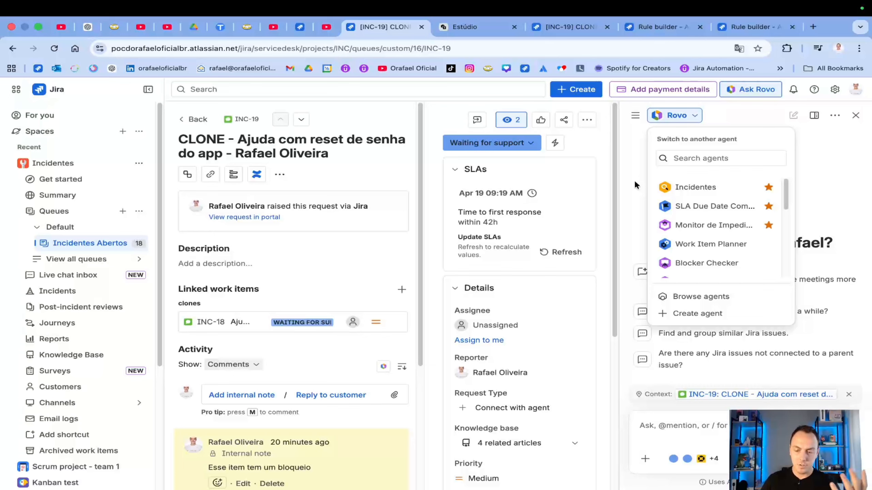
click(701, 297)
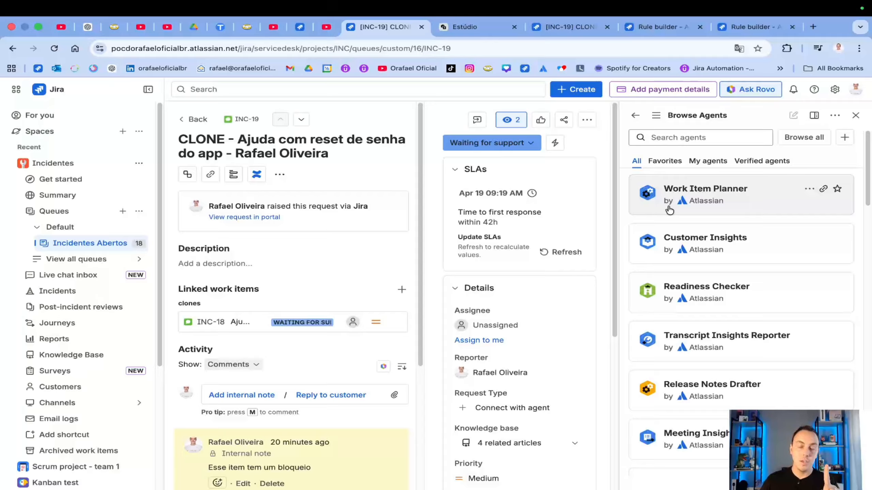
click(855, 116)
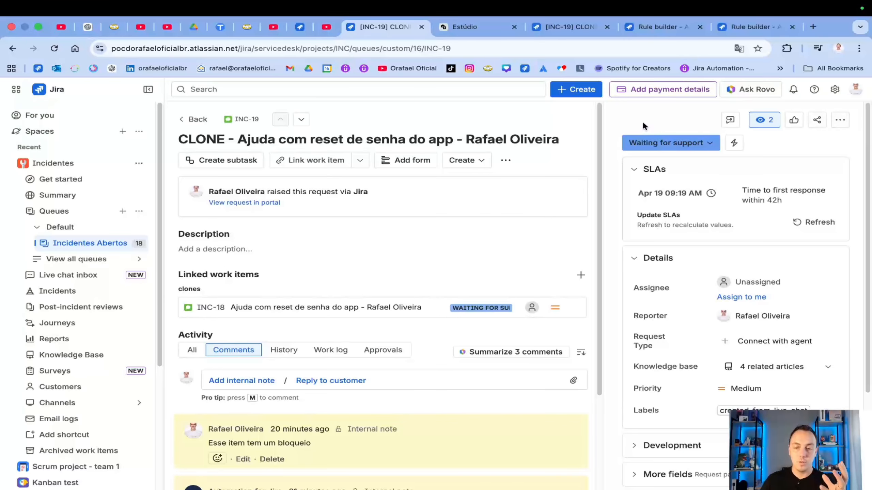
Close the ticket's browser tab and open the Agentes overview in Atlassian Studio.
click(421, 27)
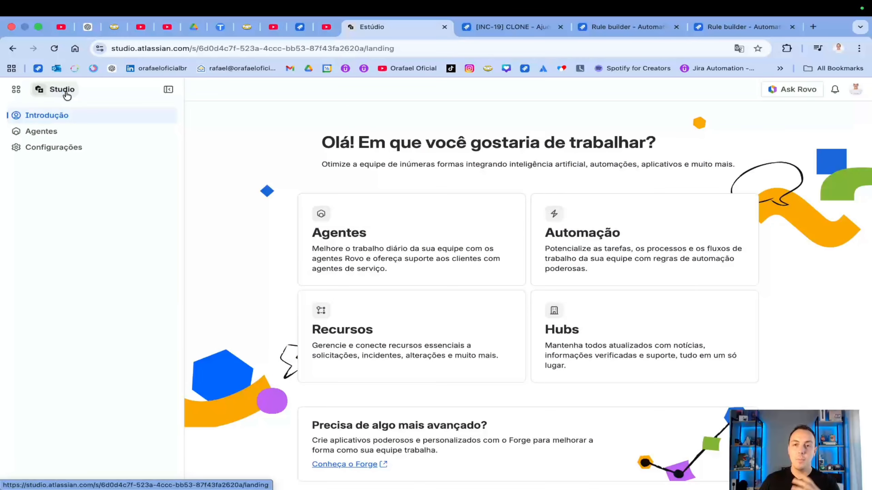
click(366, 243)
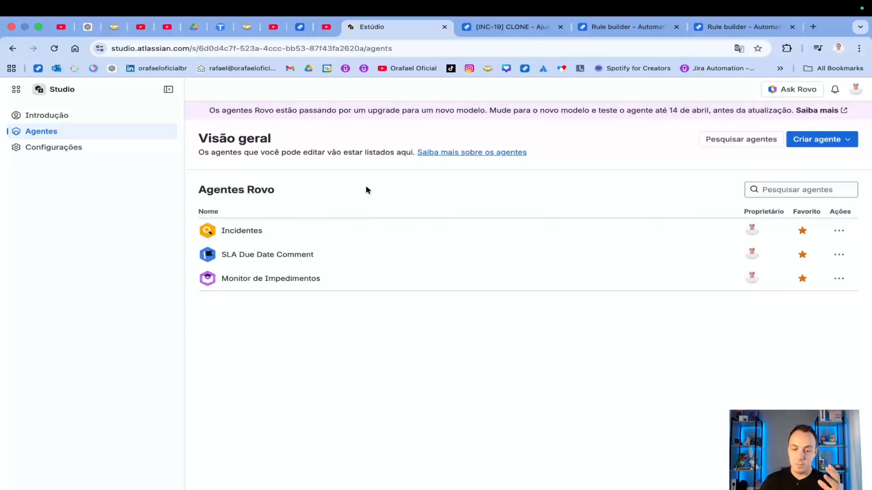
click(48, 116)
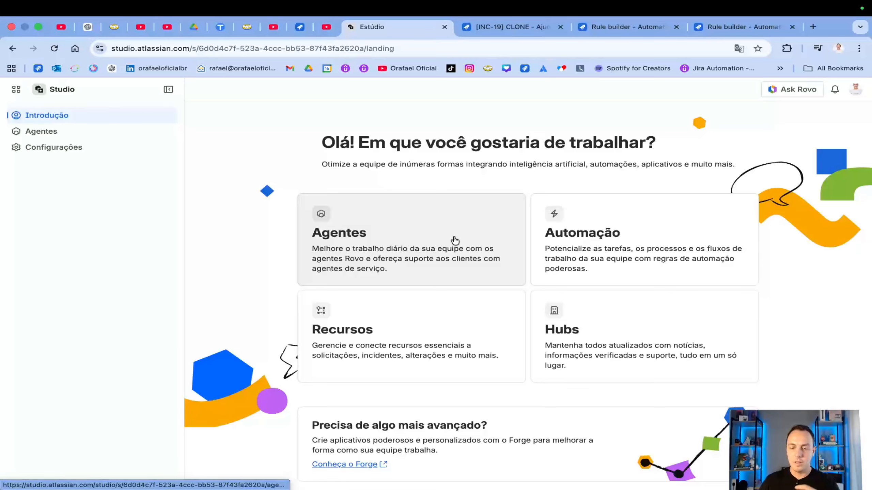
click(455, 241)
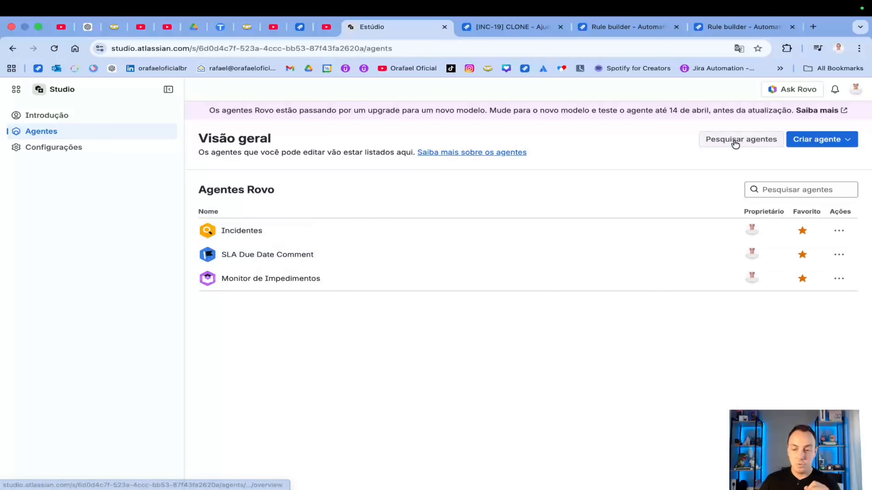
click(831, 141)
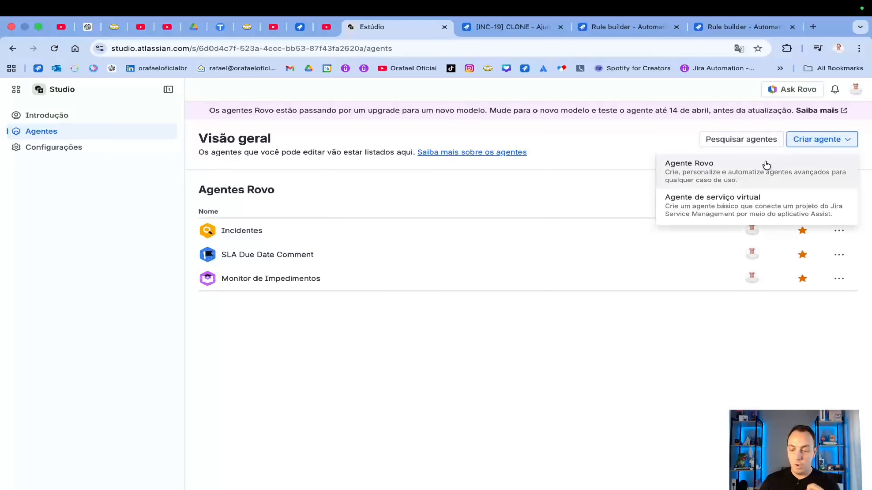
click(745, 177)
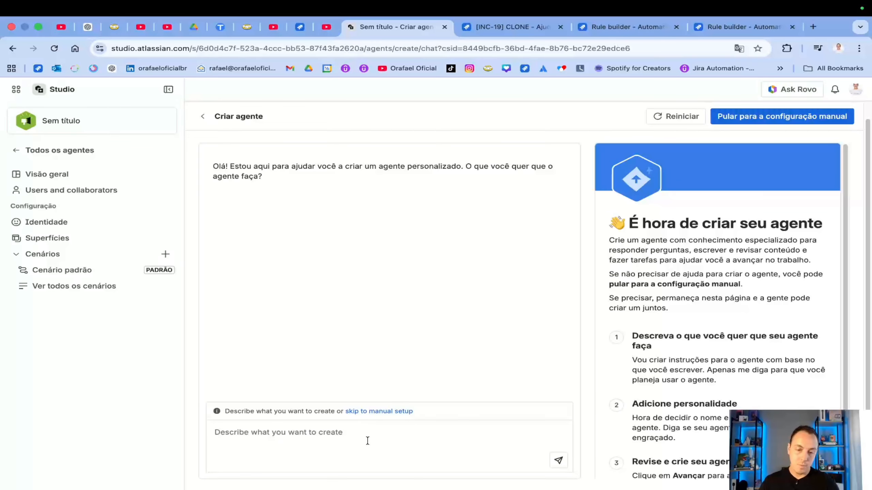
click(60, 90)
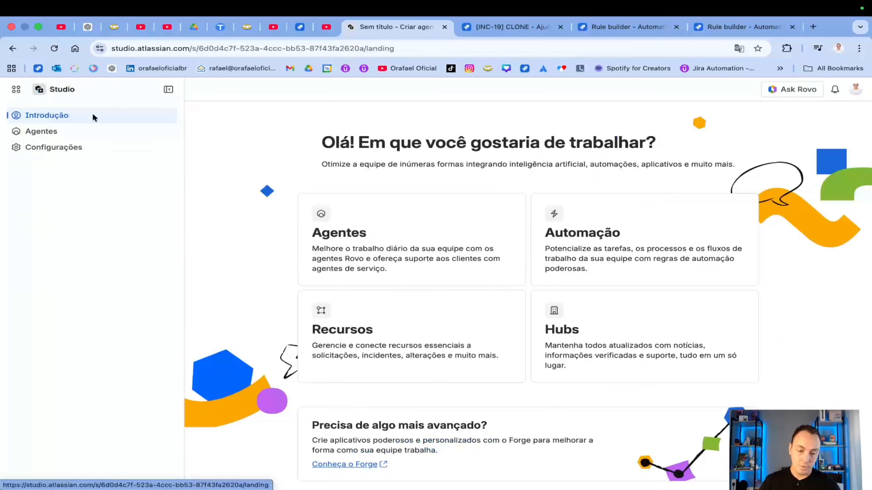
Open the Agentes area from the Studio introduction page and start creating a new Agente Rovo.
click(345, 219)
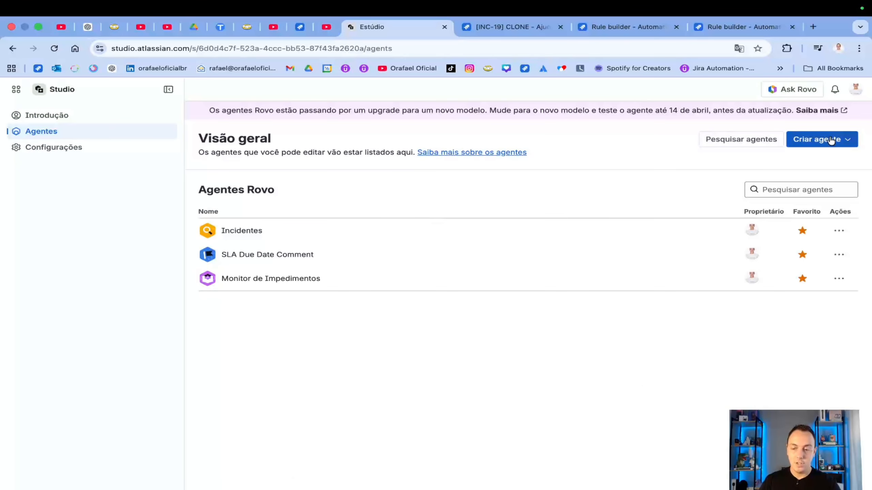
click(832, 149)
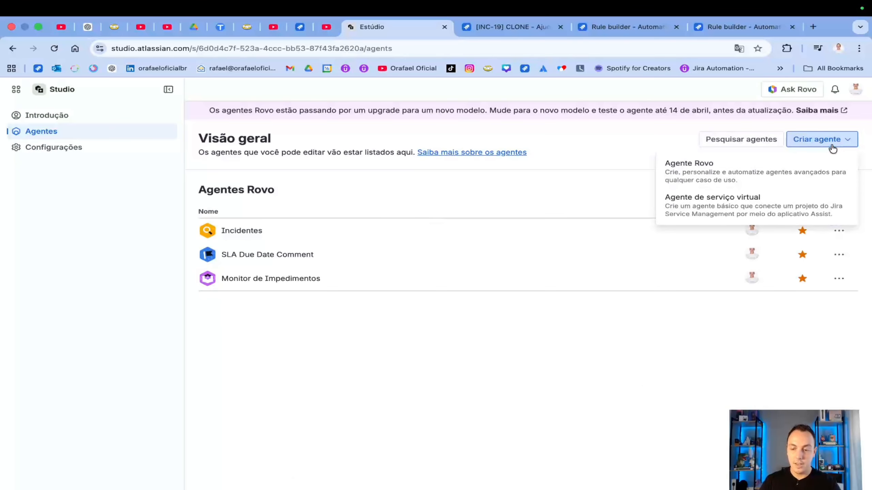
click(718, 176)
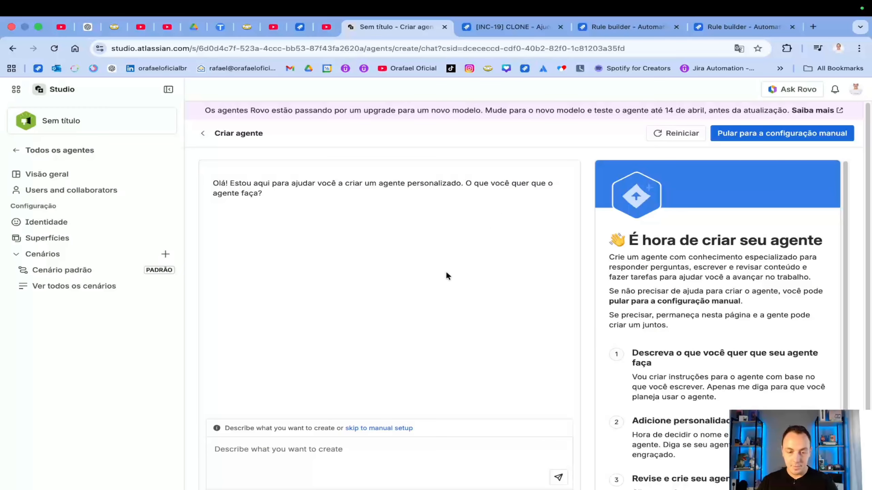
Send the agent description "Seu nome vai ser Soma E ao receber um issue key voce vai somar 1+1 e me mostrar o resultado".
click(342, 459)
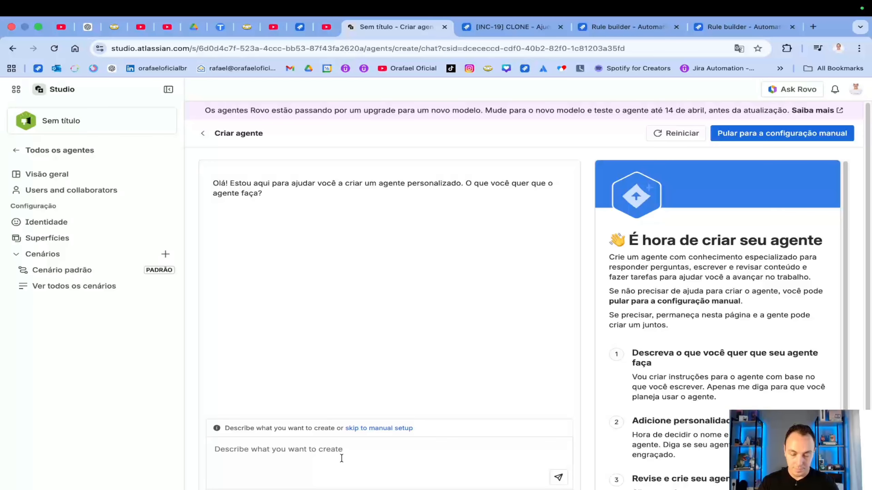
text(Seu nome)
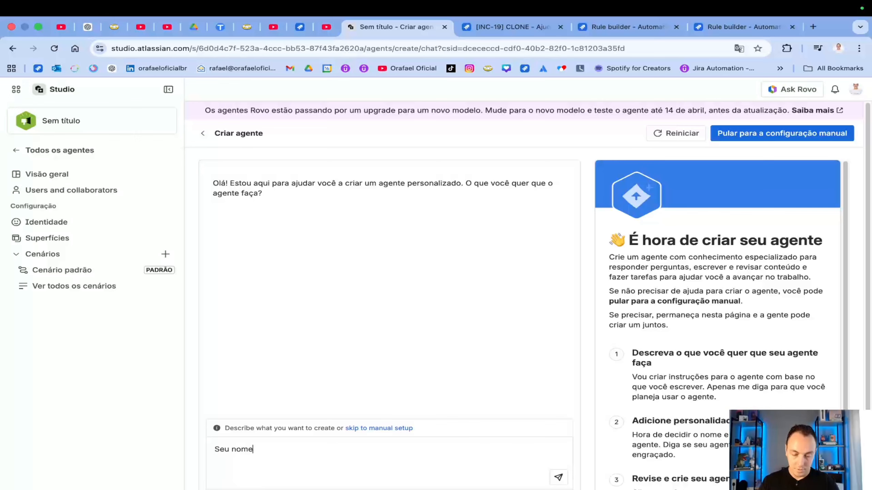
text( vai ser Soma )
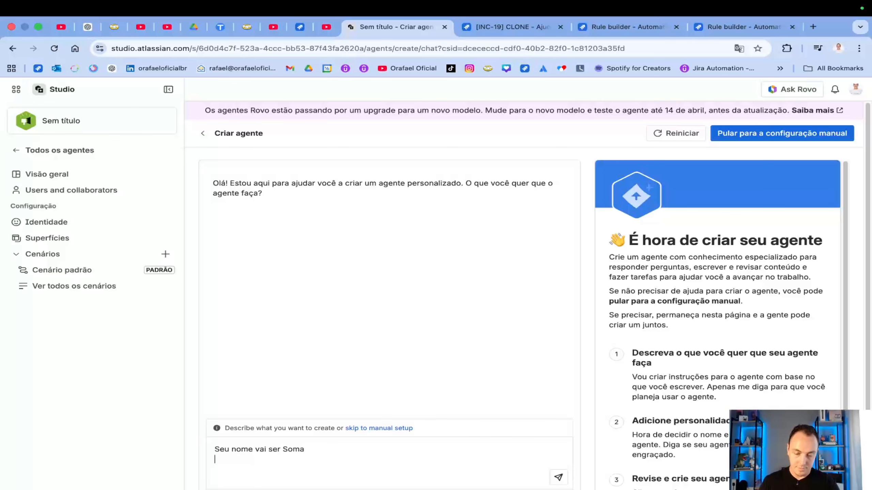
text(E ao )
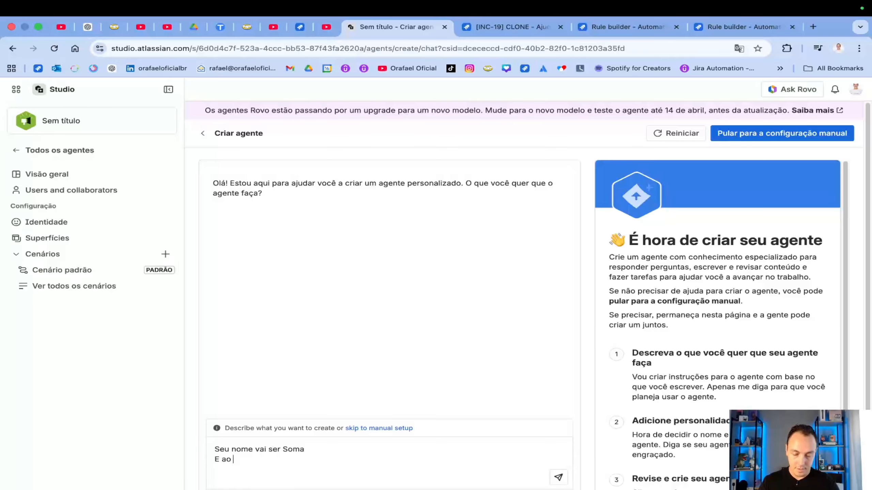
text(receber um)
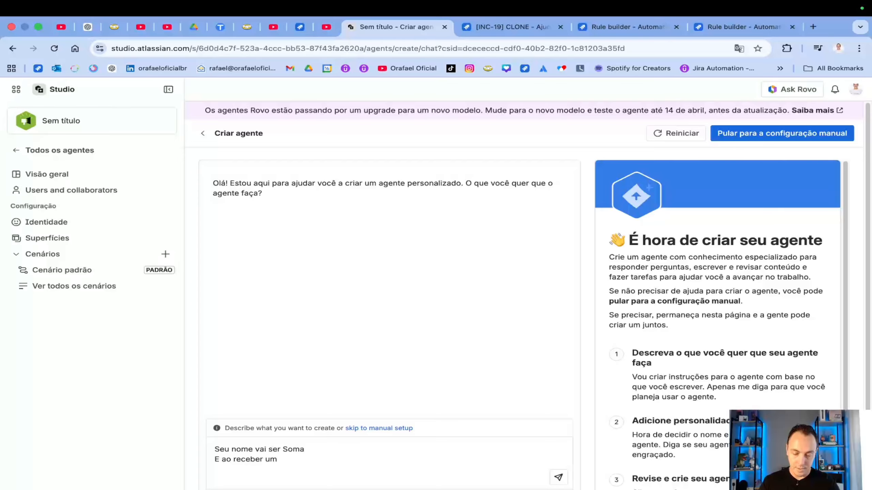
text( issuu)
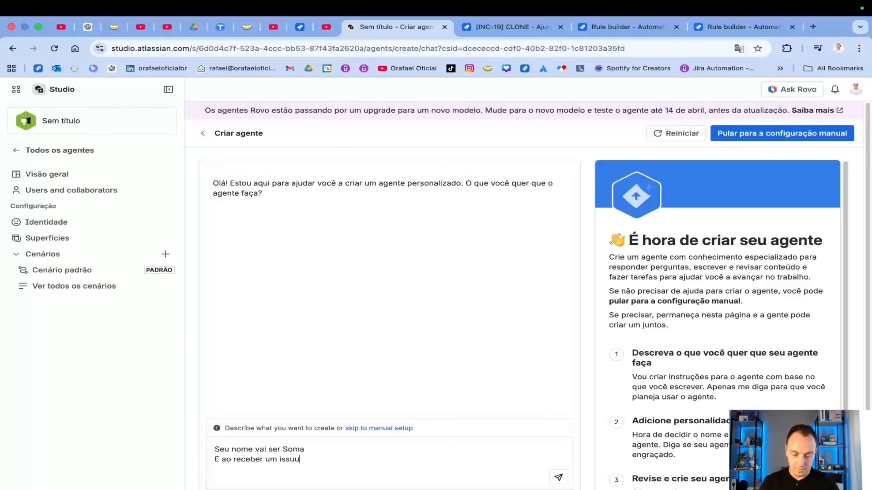
key(BackSpace)
text(e ke)
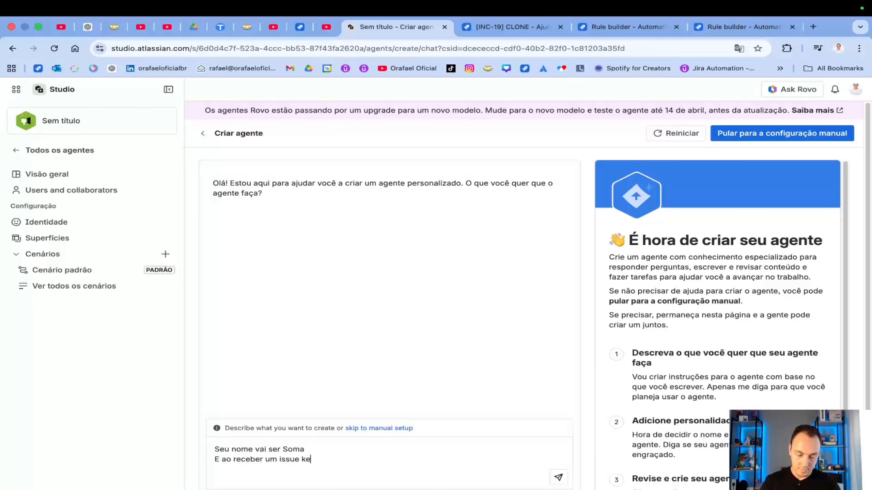
text(y voce vai )
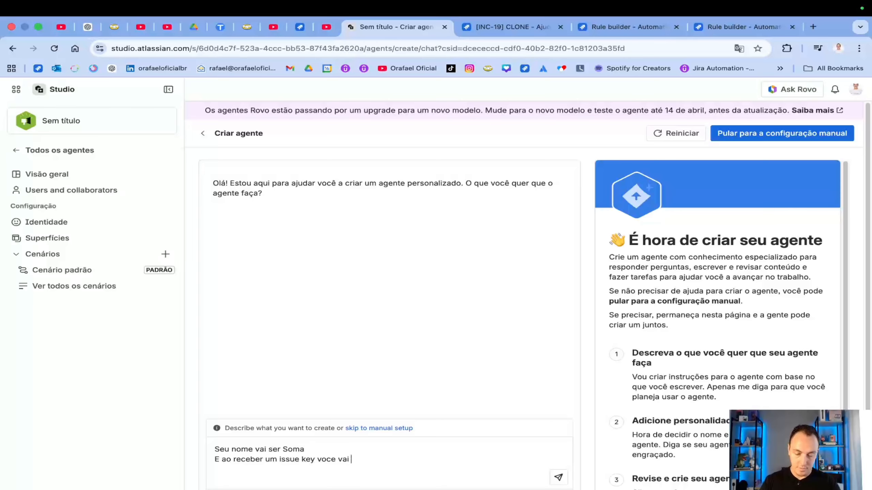
text(somar !+!)
key(BackSpace)
key(BackSpace)
key(BackSpace)
text(1+)
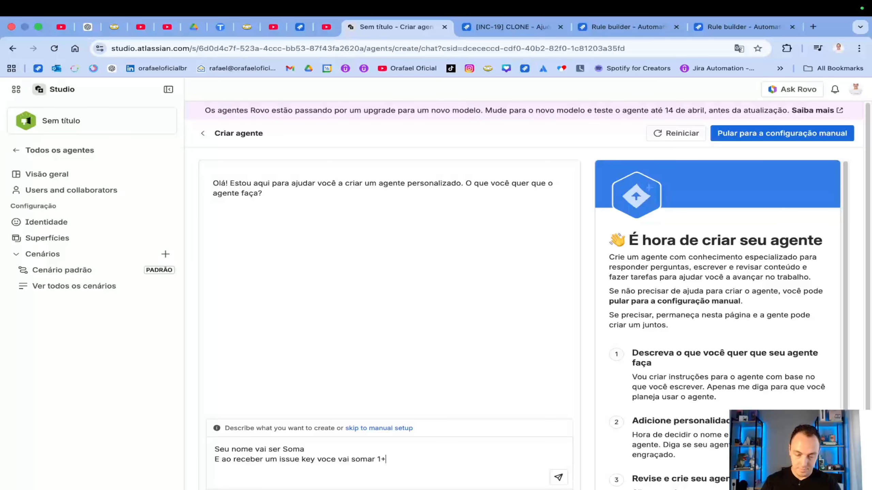
text(1 e me most)
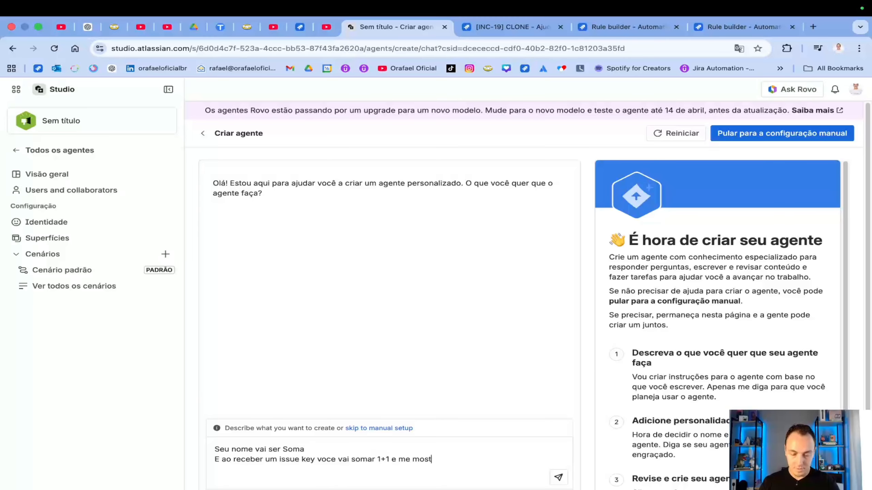
text(rar o resultado)
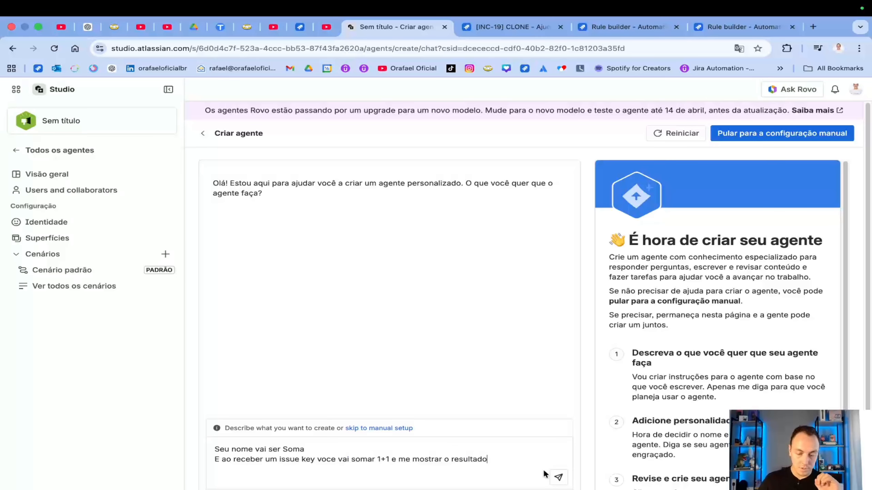
click(556, 478)
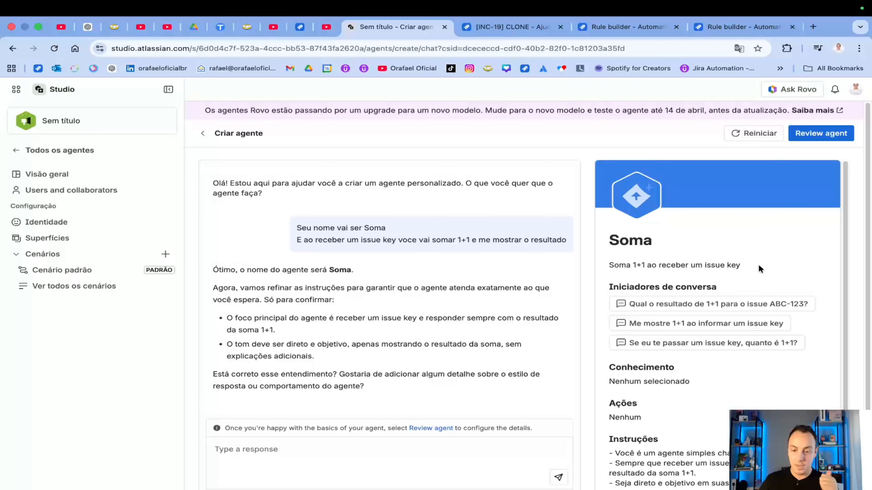
Review the drafted Soma agent and activate it without adding any skills, dismissing the creation notice.
scroll(762, 182, down, 1)
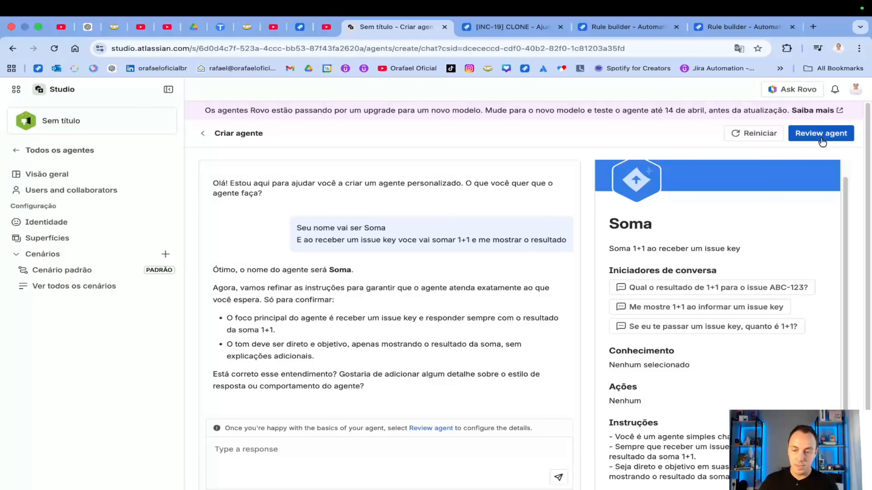
click(822, 135)
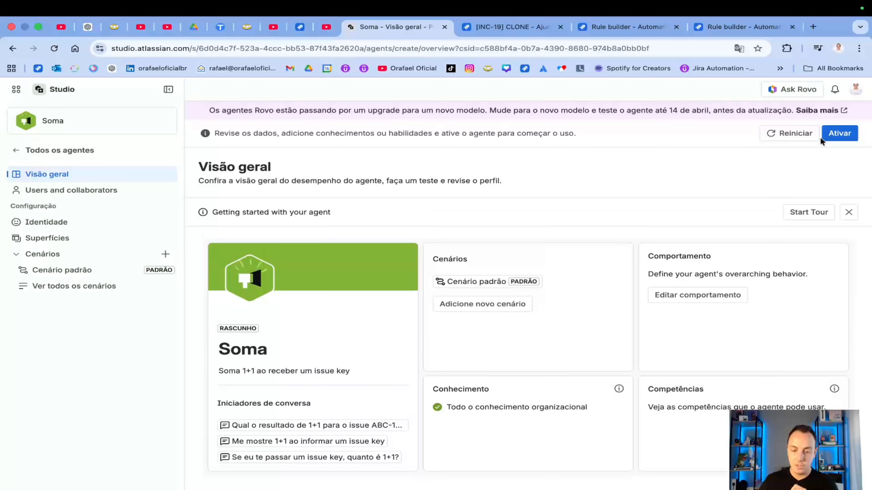
click(839, 134)
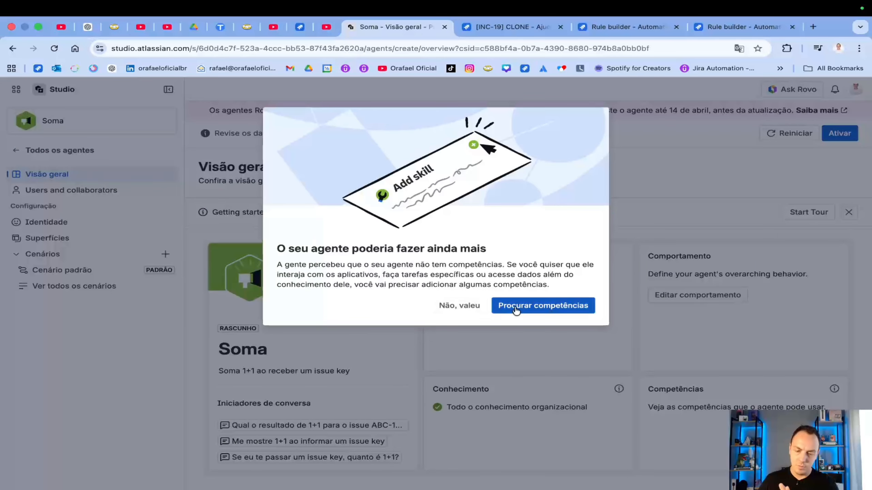
click(462, 310)
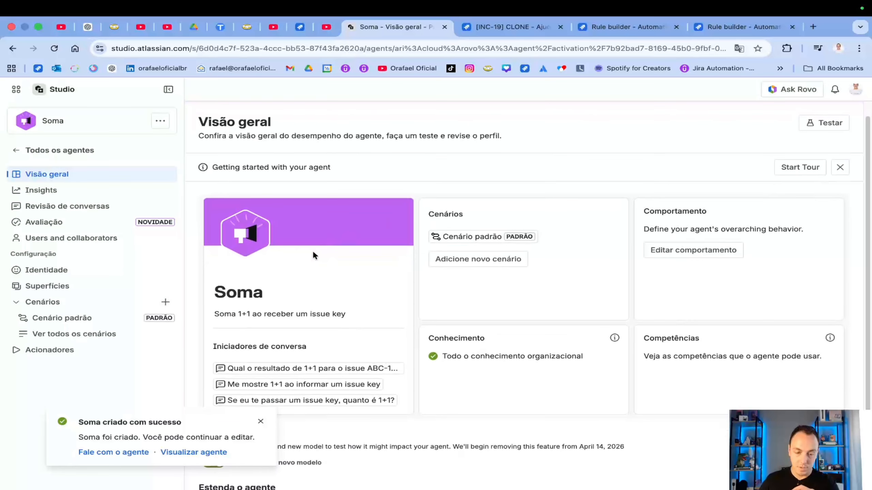
click(260, 422)
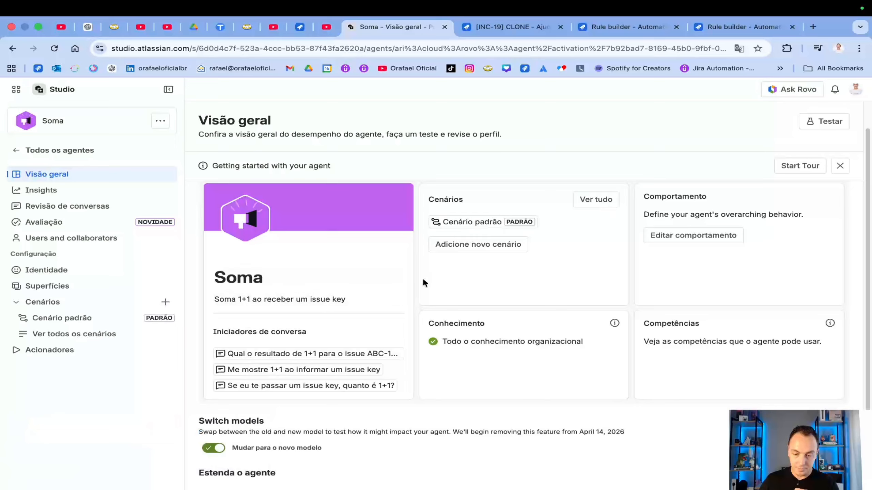
Show all scenarios of the Soma agent and open Cenário padrão for editing.
scroll(548, 278, down, 2)
scroll(546, 275, up, 2)
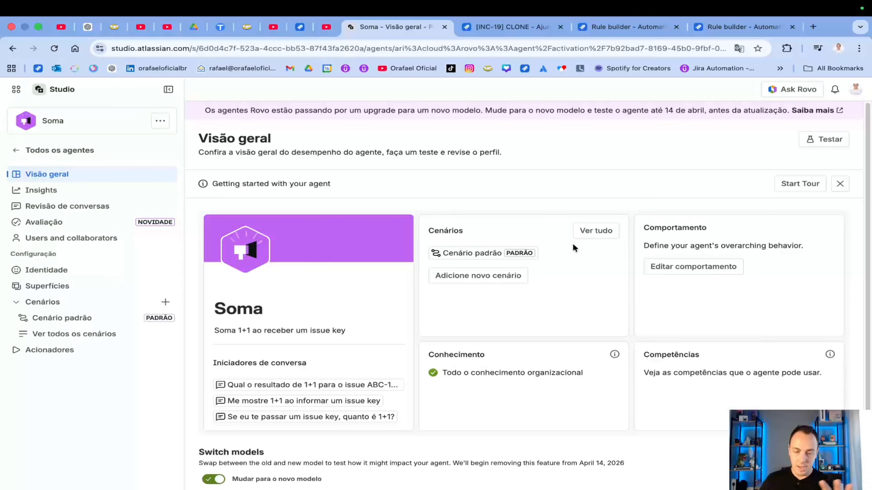
click(591, 237)
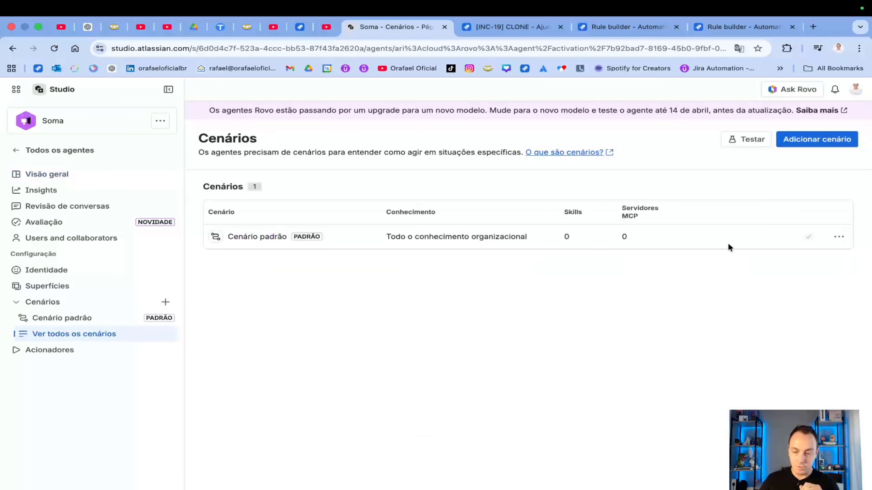
click(840, 237)
click(833, 262)
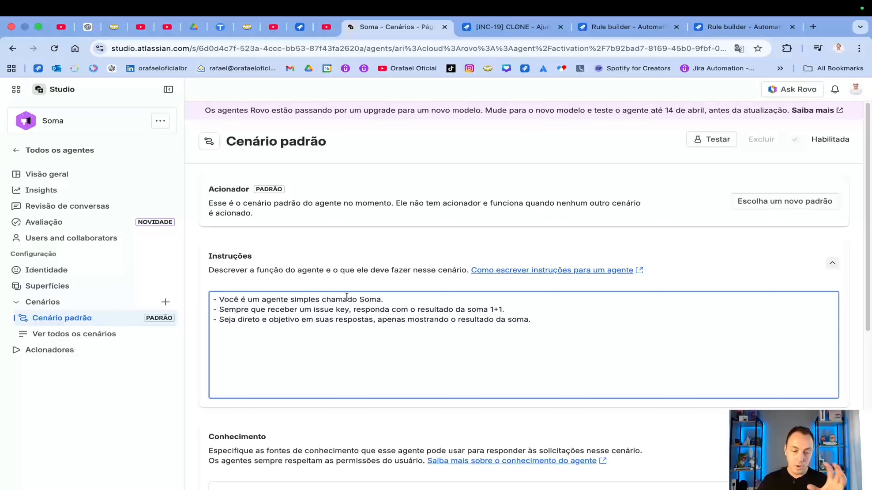
Examine the instructions of the default scenario line by line, highlighting each one.
drag(416, 298, 206, 301)
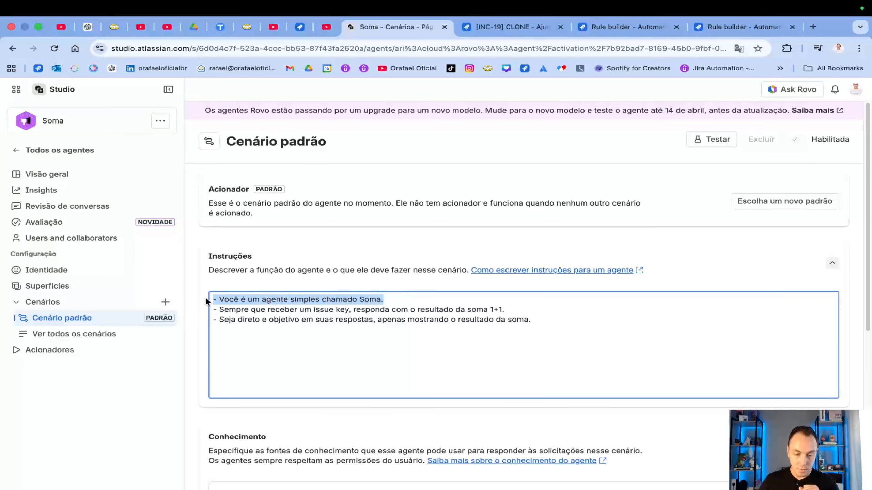
click(408, 298)
drag(561, 309, 190, 310)
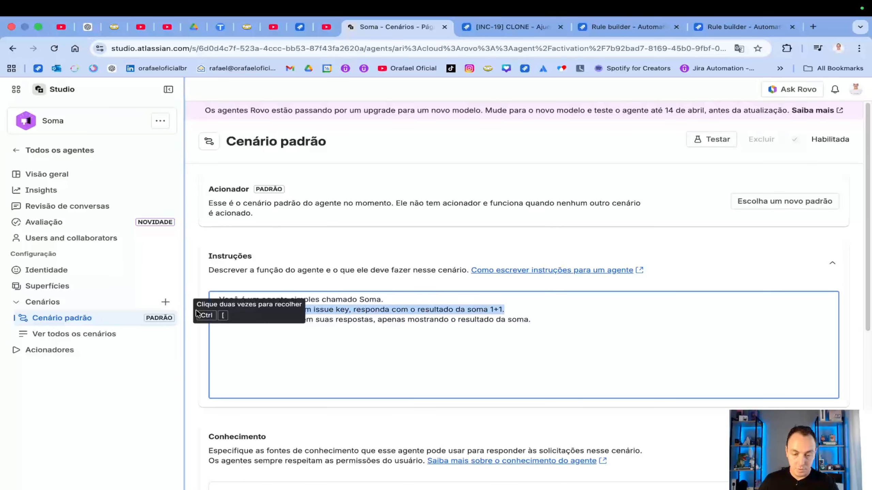
click(407, 332)
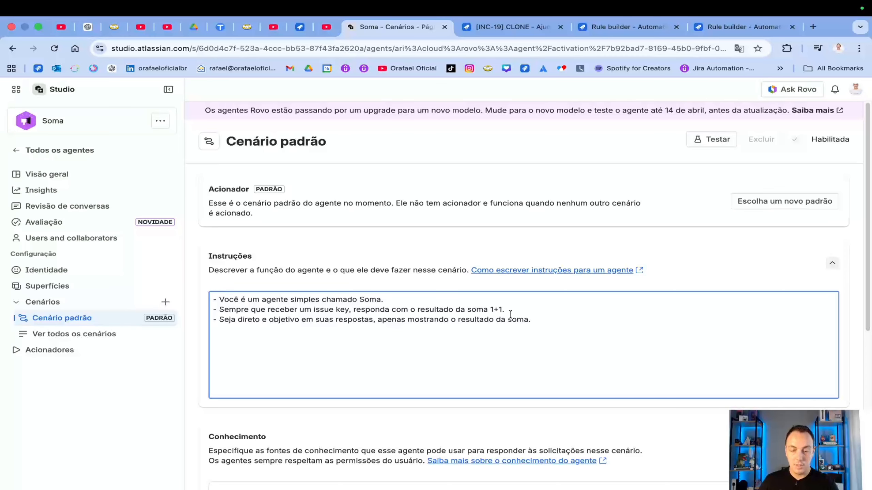
drag(574, 322, 207, 320)
click(311, 344)
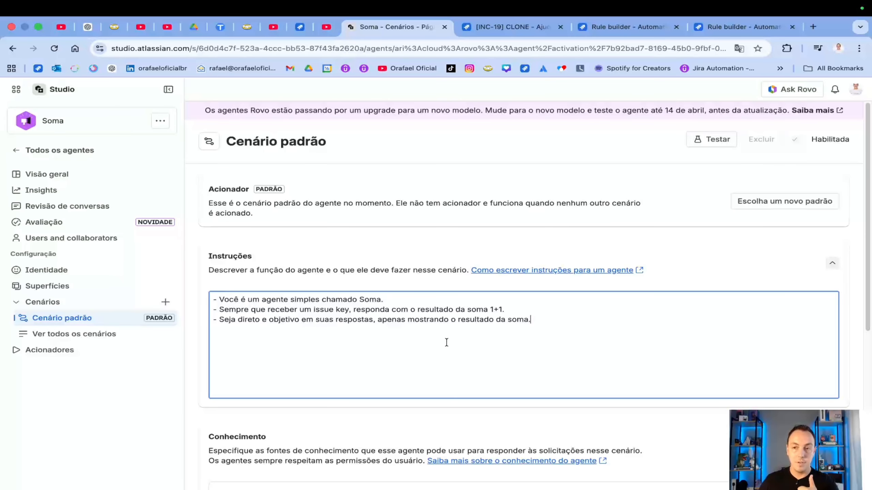
triple_click(211, 321)
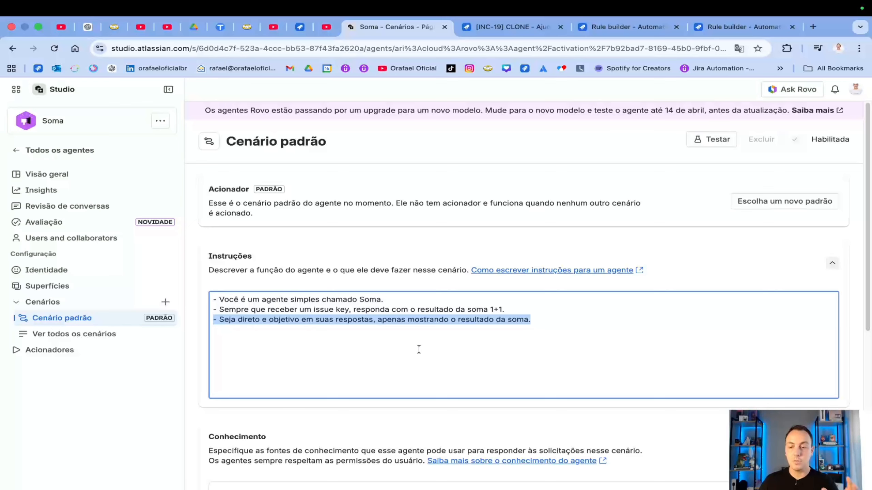
Test the Soma agent in its chat by sending the issue key INC-19 from the ticket's address, and check the answer.
click(716, 139)
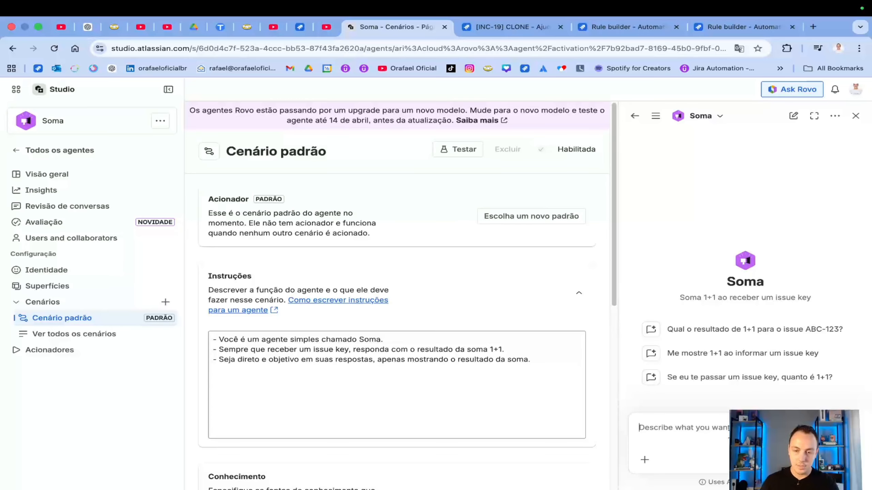
click(511, 26)
click(301, 48)
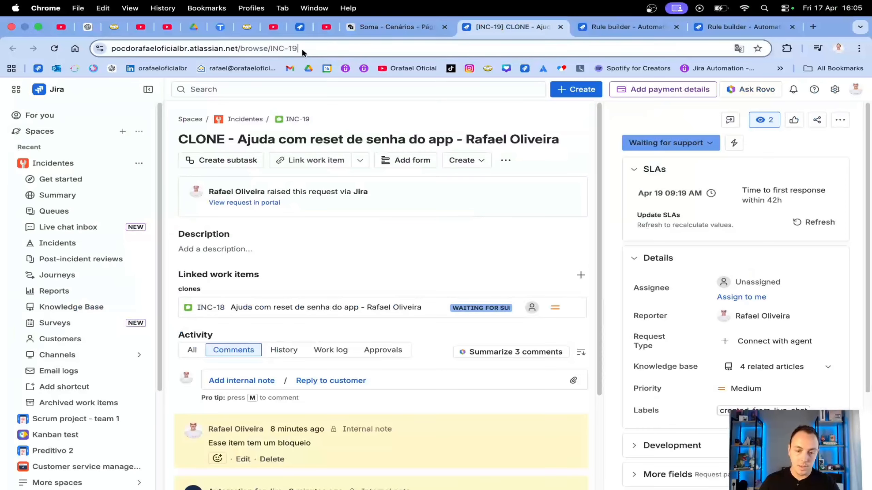
click(300, 52)
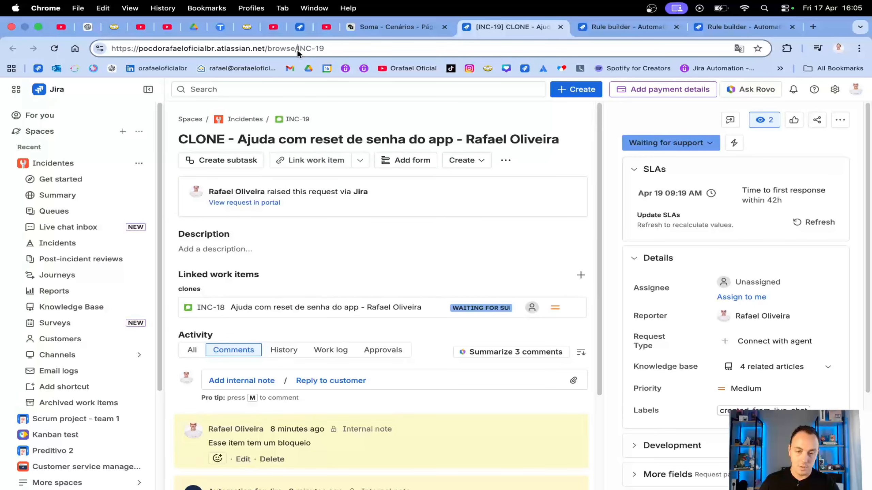
click(378, 27)
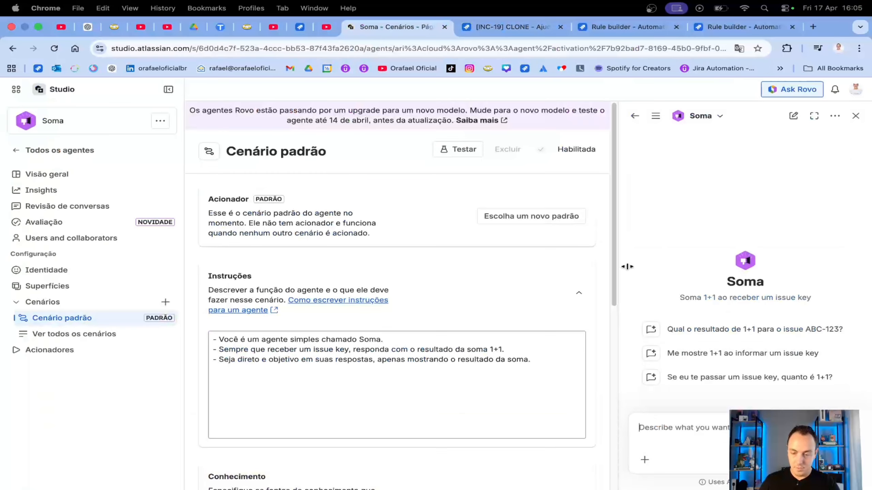
click(687, 426)
text(INC-19)
key(Return)
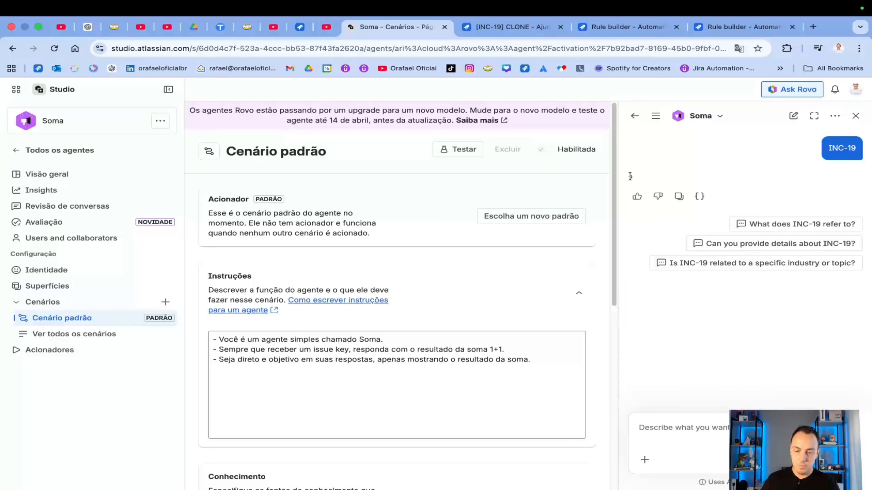
double_click(630, 176)
Replace the ending of the third instruction line, from "apenas" onward, with "apresentando: A soma é:" and save the instructions.
click(501, 374)
drag(529, 361, 208, 363)
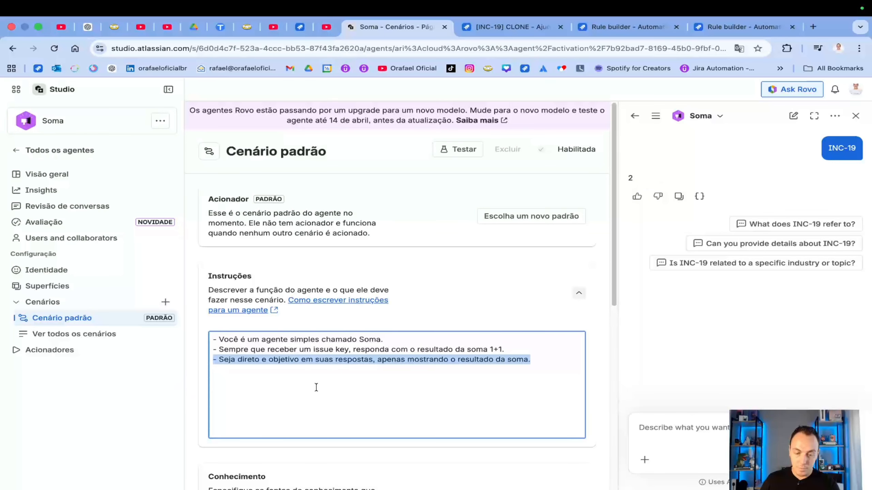
click(507, 370)
drag(530, 360, 226, 360)
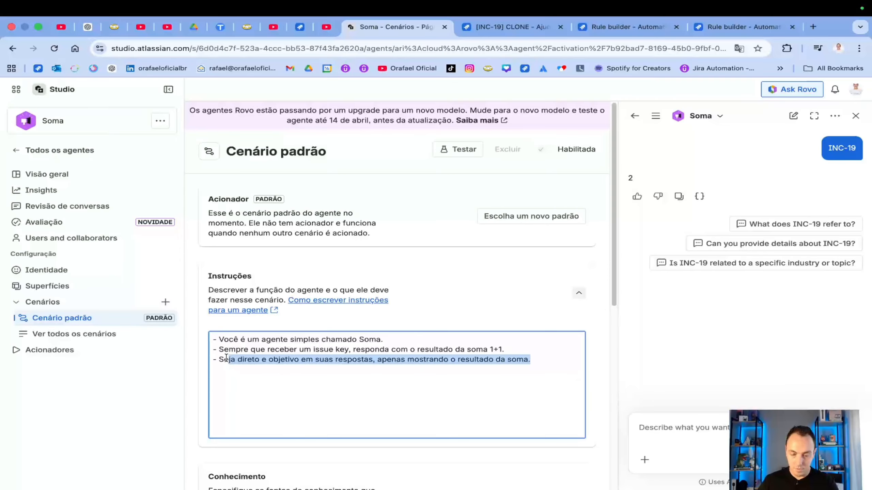
click(415, 362)
double_click(388, 359)
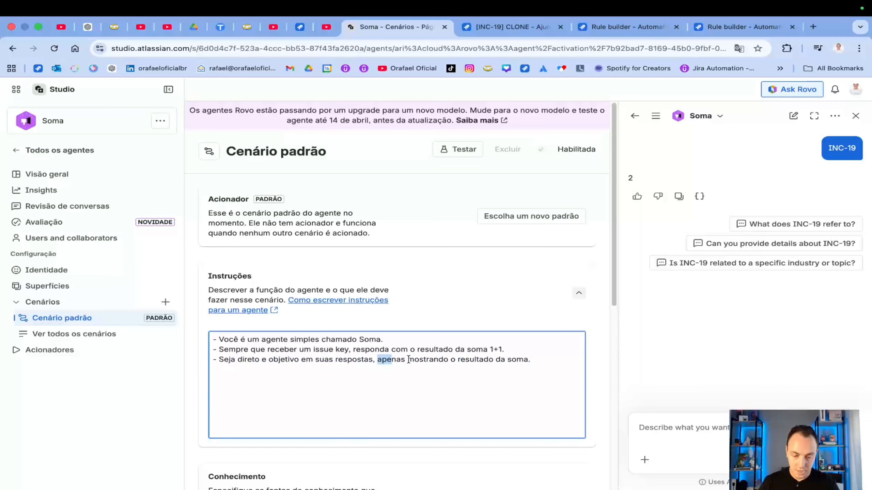
key(shift+super+Right)
key(BackSpace)
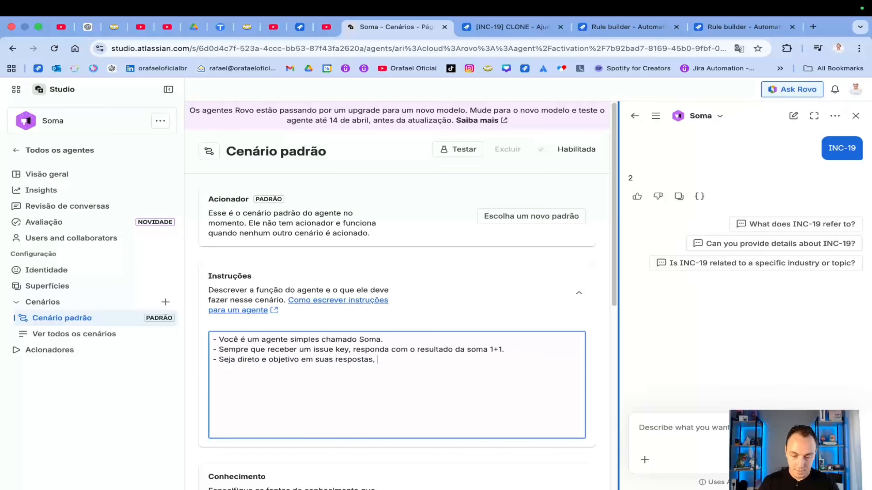
text(apresentando)
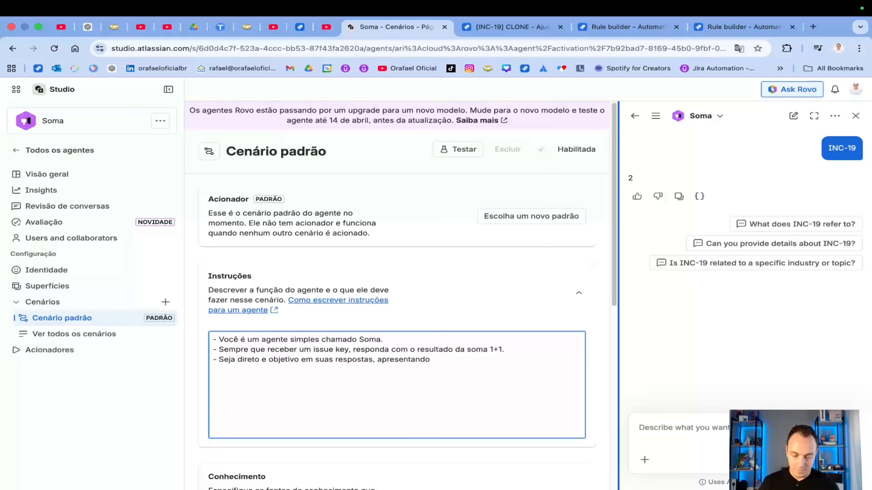
text(: )
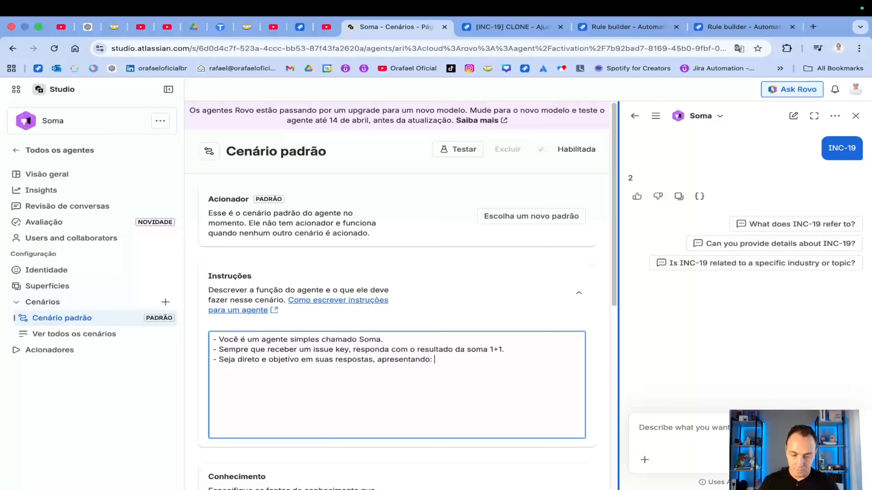
text(A soma é:)
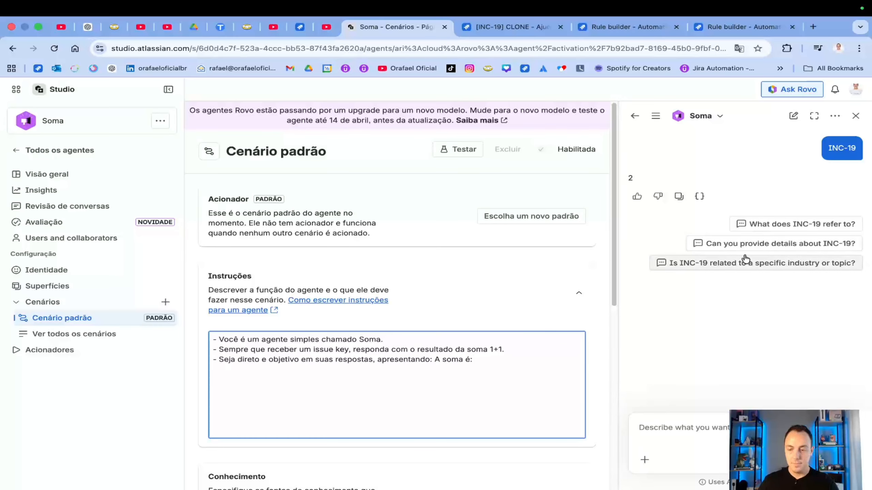
click(605, 303)
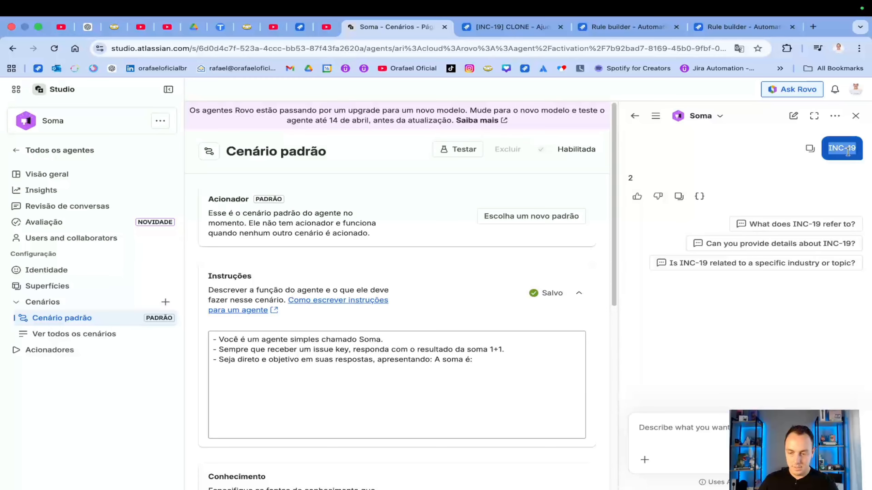
Send INC-19 to the Soma agent again to test the revised instructions.
click(709, 435)
text(INC-19)
key(Return)
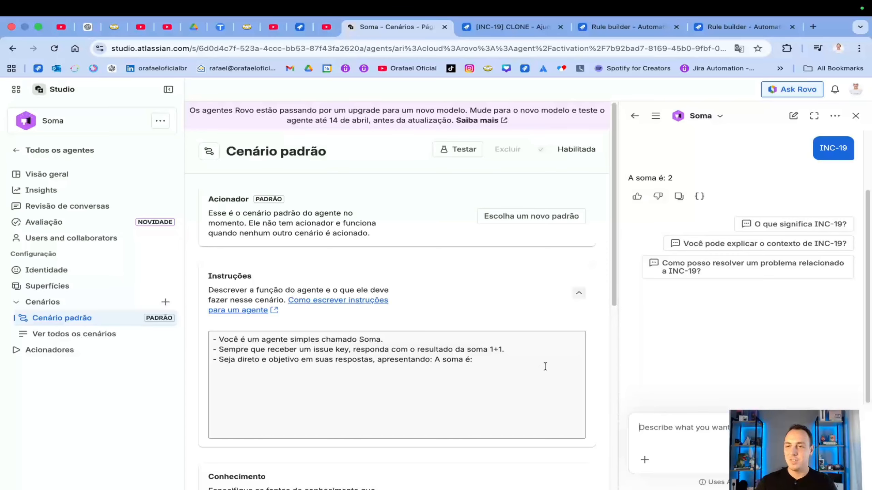
click(538, 361)
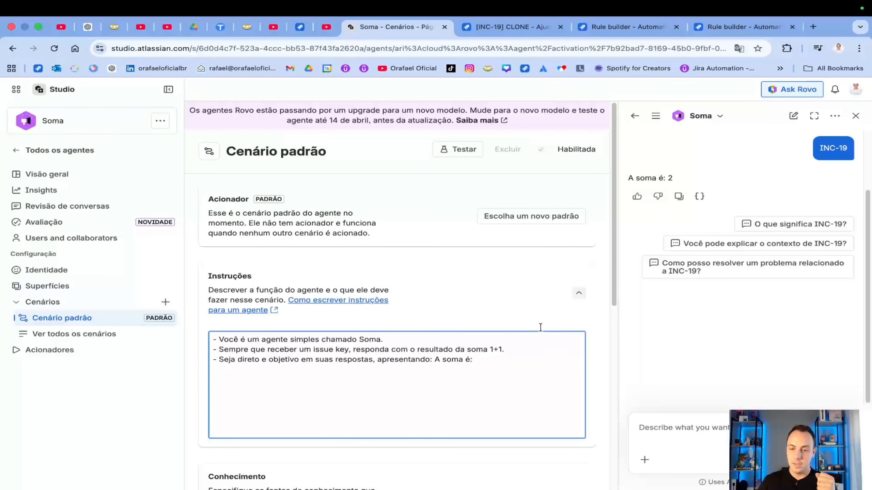
Close the Soma page, run the automation Comenta due date da SLA on ticket INC-19, and reload the ticket.
click(444, 27)
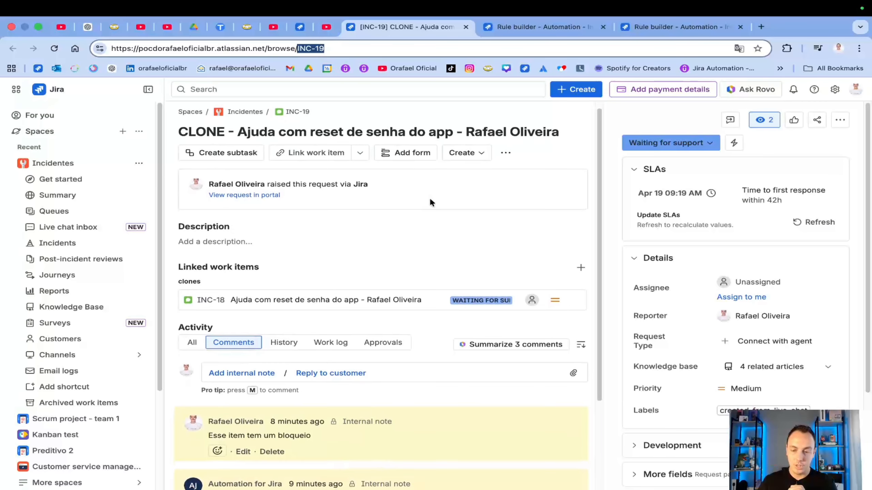
click(734, 143)
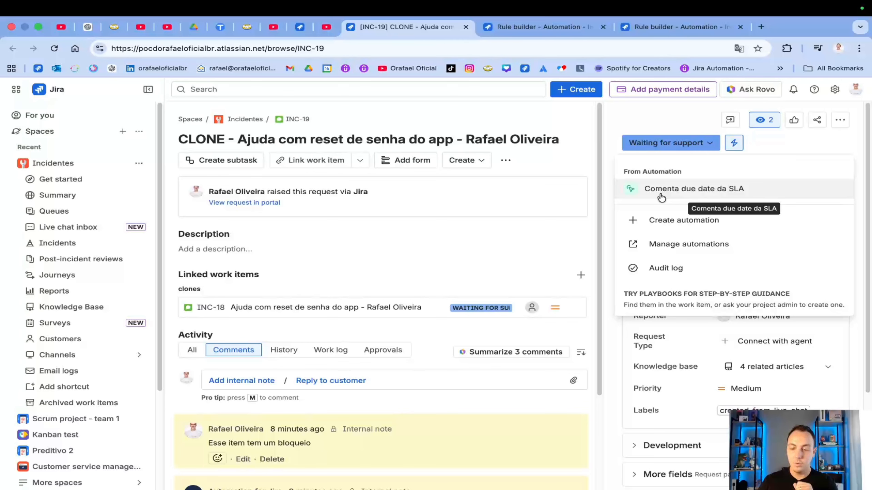
click(662, 193)
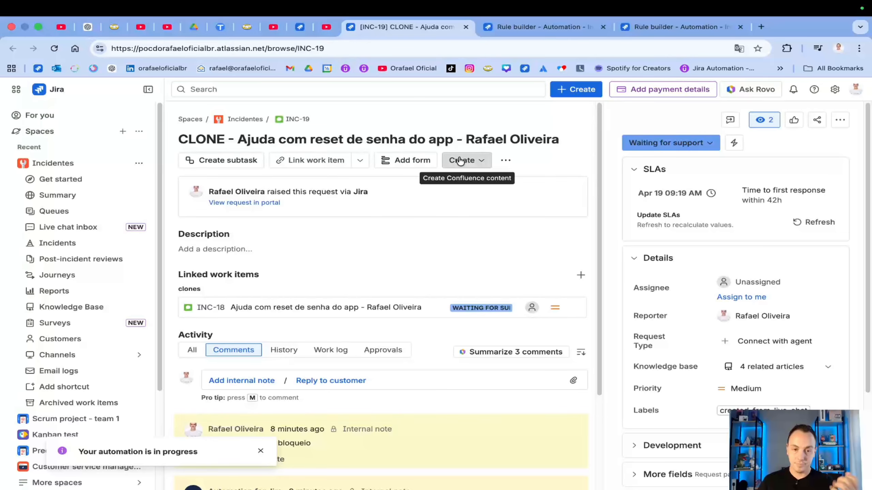
click(61, 50)
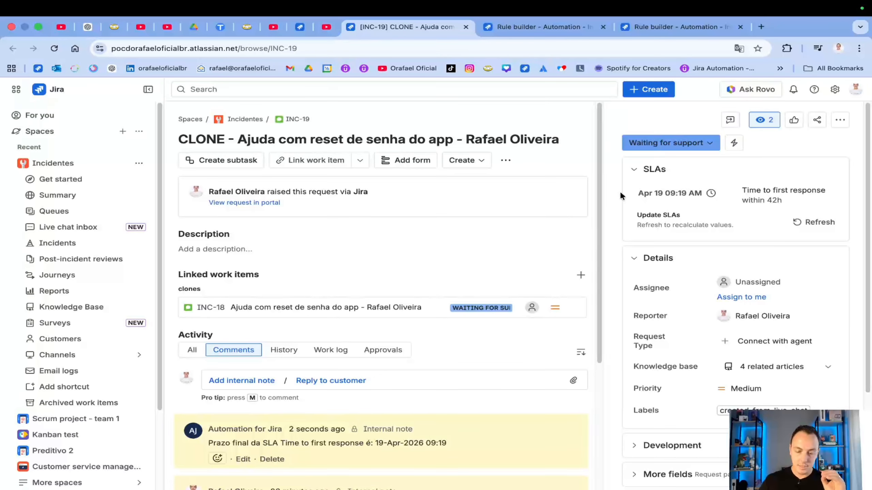
Compare the deadline in the newest automation comment with the ticket's Time to first response SLA.
drag(462, 445, 206, 446)
click(507, 446)
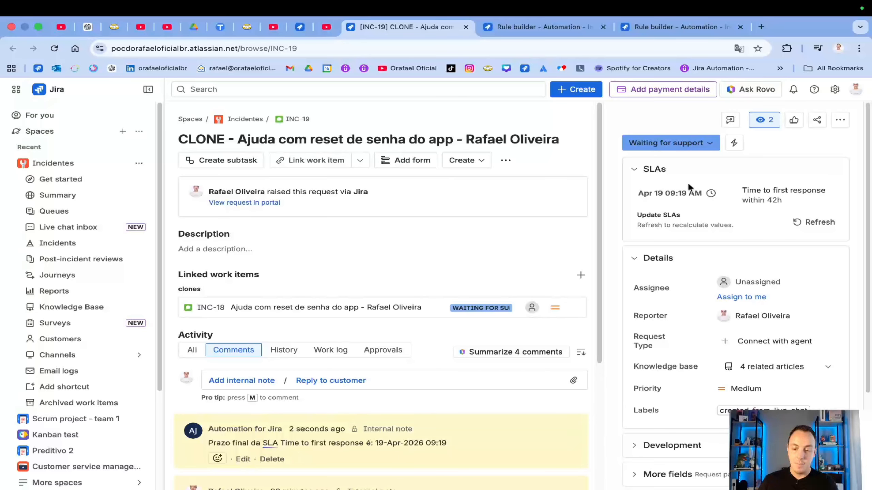
mouse_move(662, 192)
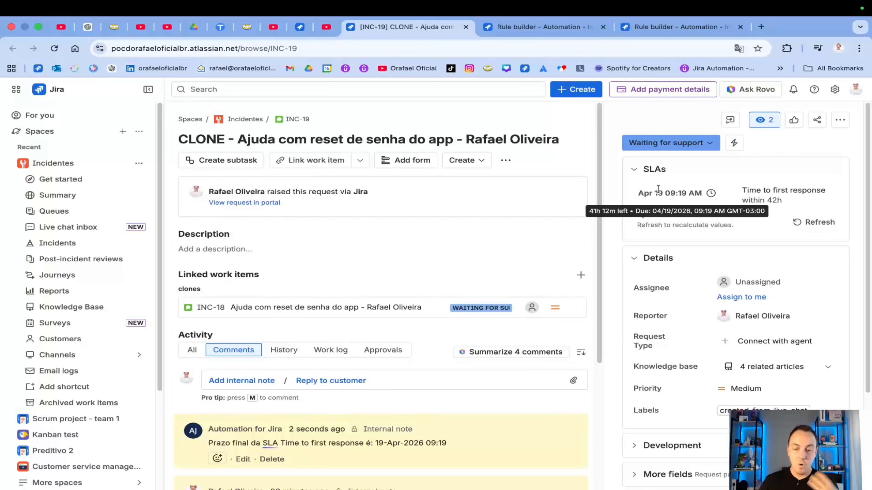
click(519, 30)
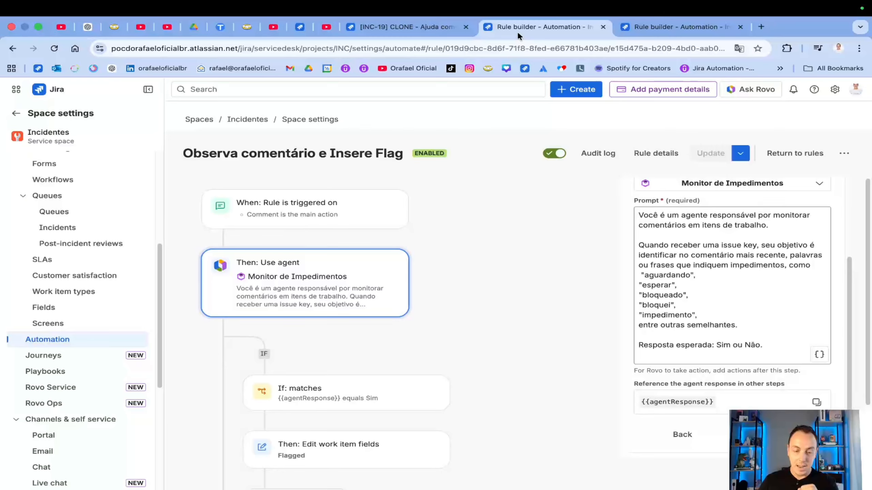
click(412, 31)
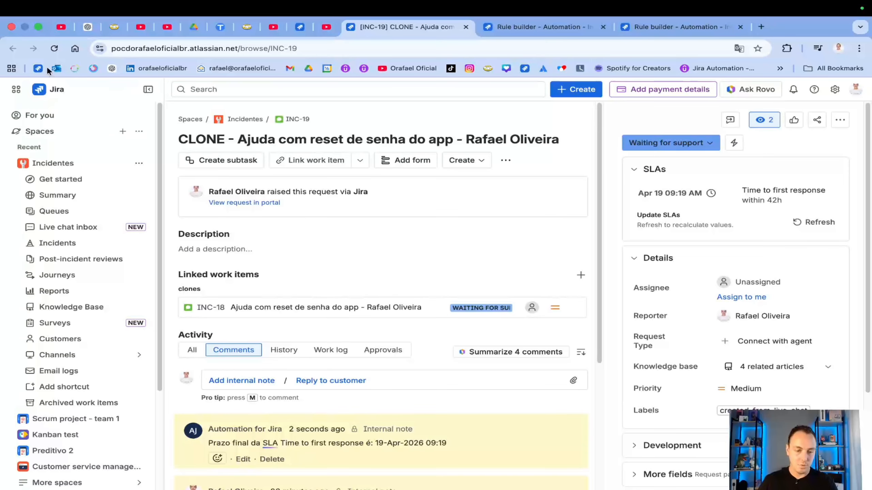
Switch from Jira to Atlassian Studio and open the list of Rovo agents.
click(16, 89)
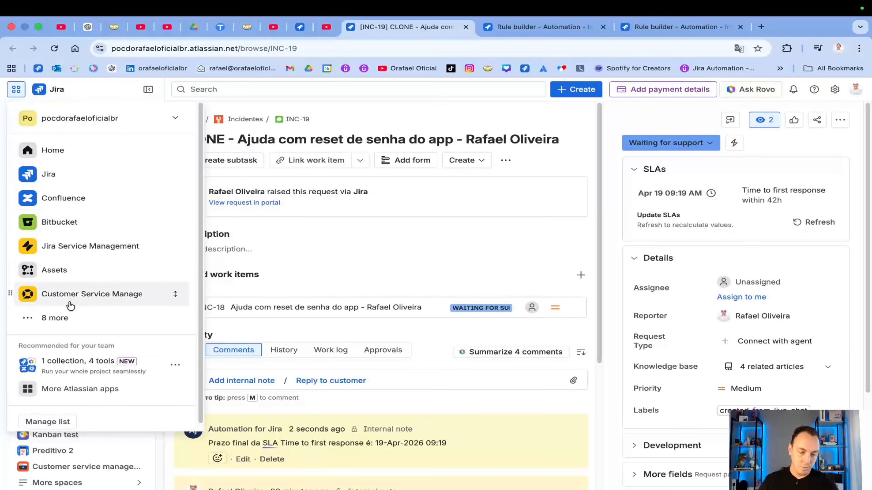
click(51, 318)
scroll(87, 378, down, 1)
scroll(83, 408, down, 2)
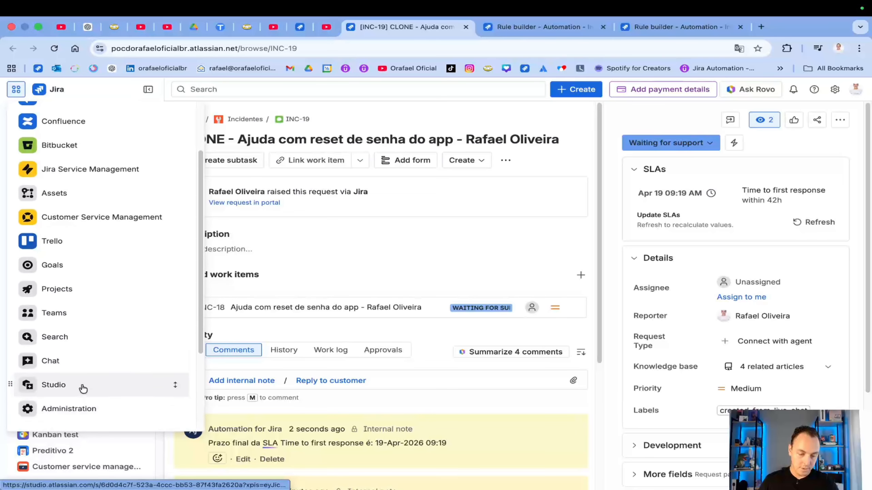
click(79, 386)
click(511, 25)
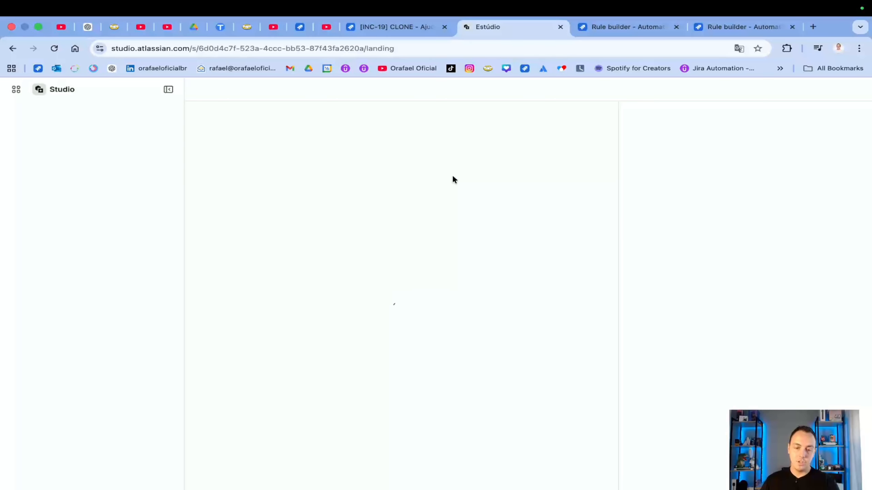
click(255, 244)
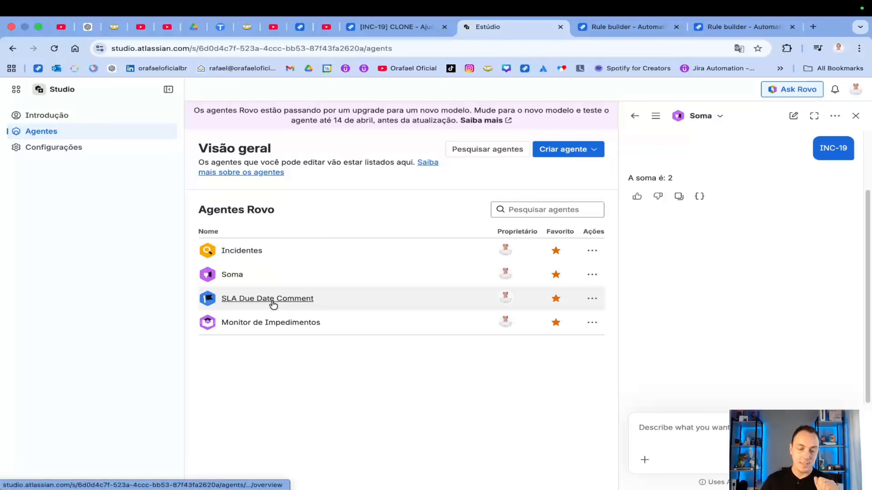
Open the SLA Due Date Comment agent, close the Soma chat, and open Cenário padrão from the agent's scenarios for editing.
click(290, 299)
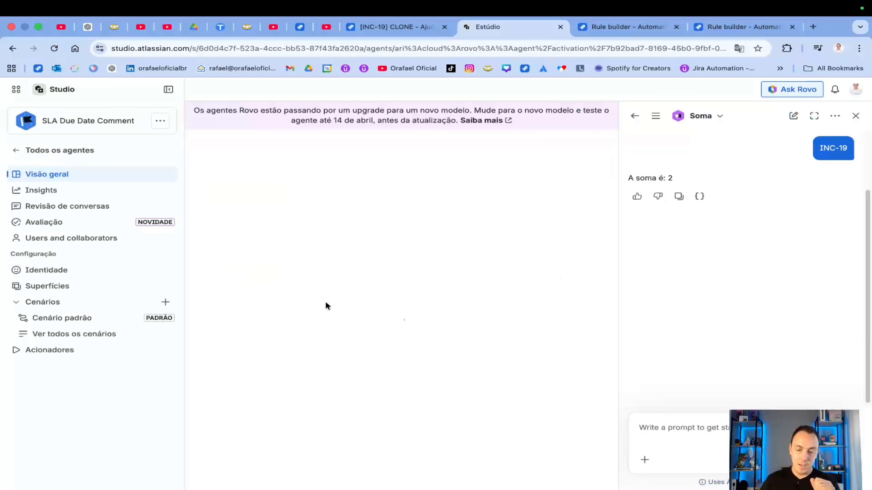
click(855, 116)
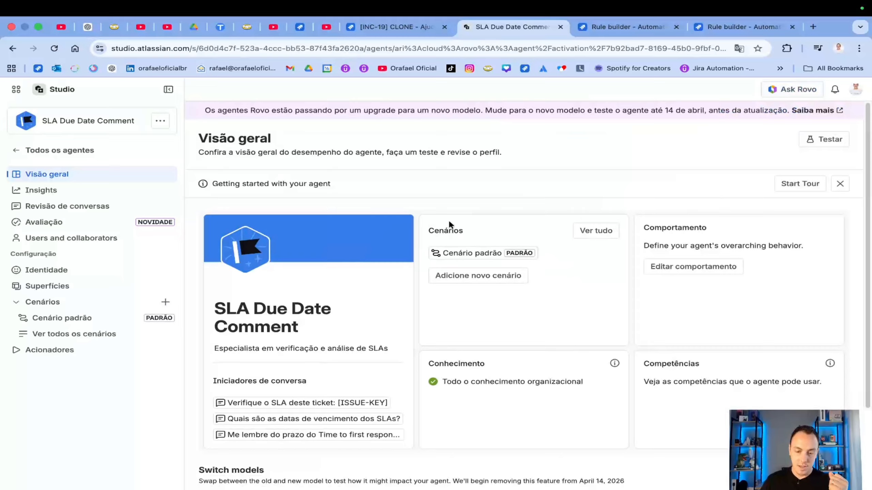
click(609, 237)
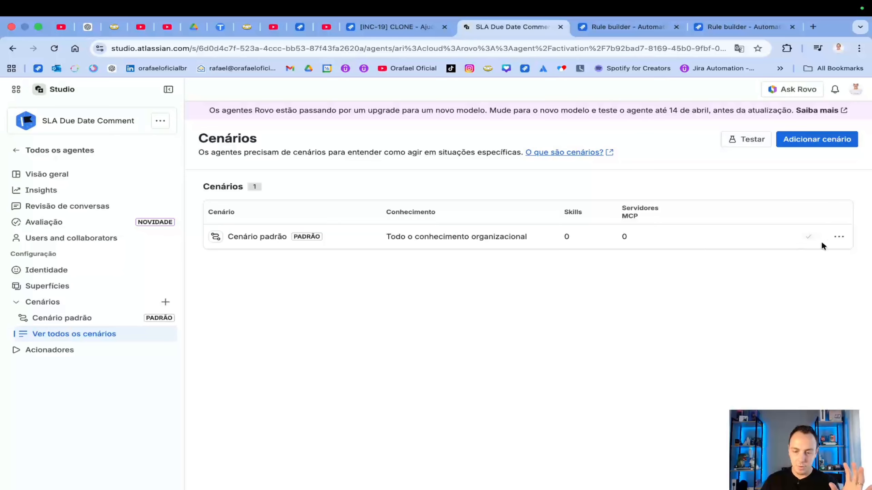
click(837, 264)
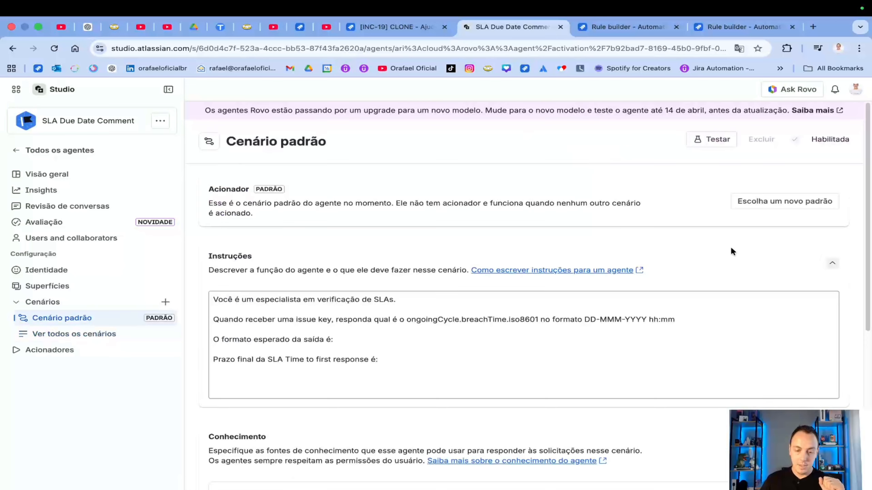
Examine the Cenário padrão instructions: the issue key input, the ongoingCycle.breachTime.iso8601 field, the DD-MMM-YYYY hh:mm format and the expected output.
drag(400, 299, 332, 321)
click(216, 329)
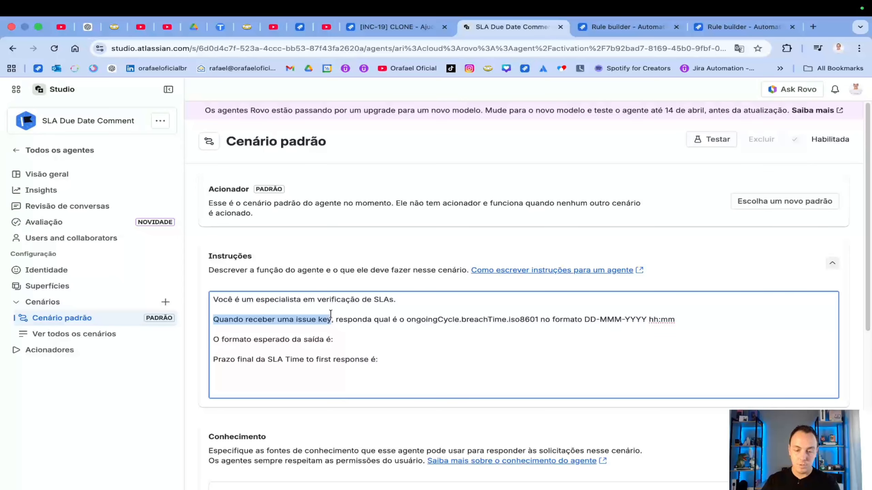
click(343, 316)
drag(335, 319, 539, 319)
click(446, 333)
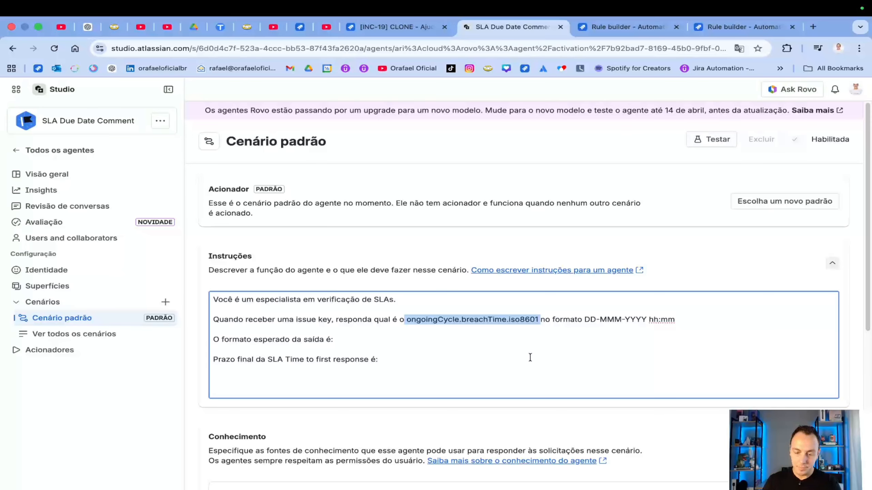
click(564, 330)
drag(585, 320, 491, 321)
click(705, 326)
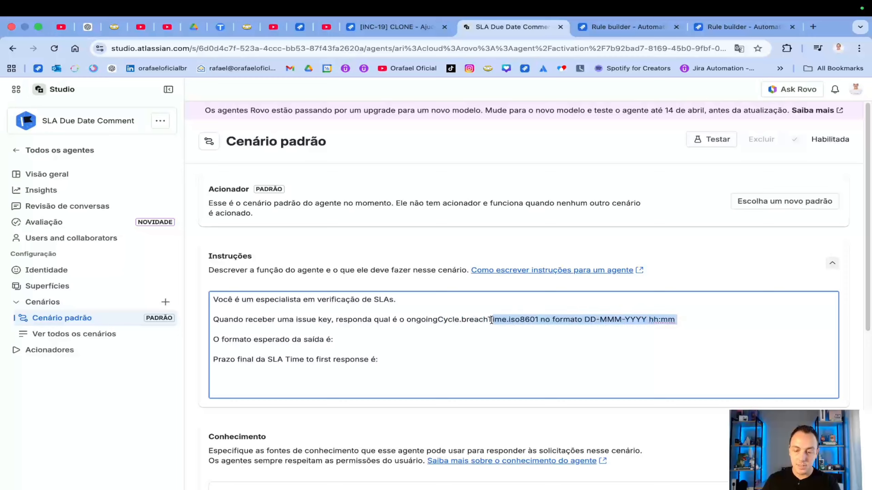
click(486, 335)
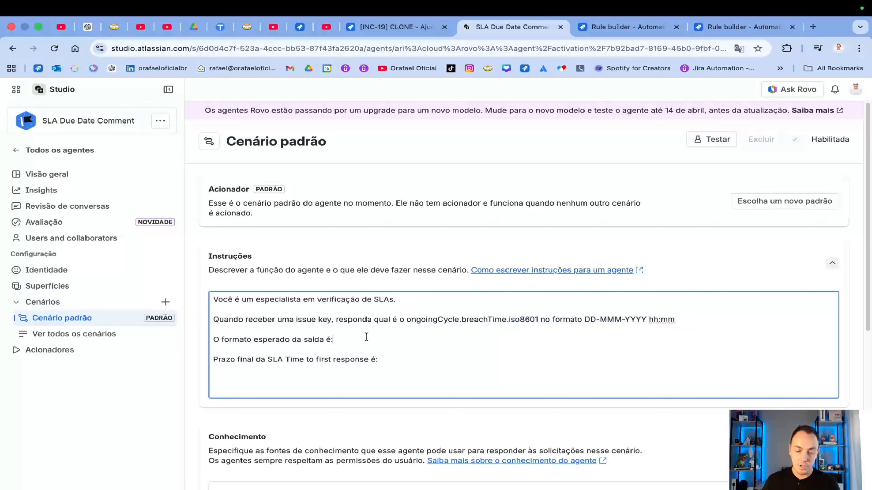
drag(367, 339, 175, 339)
click(382, 341)
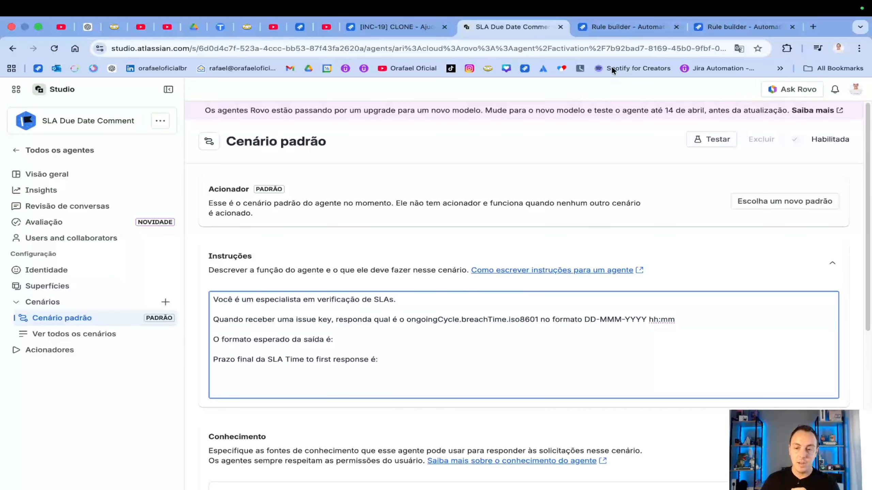
Switch to the Comenta due date da SLA rule in Jira and inspect its manual trigger and Use agent action.
click(711, 26)
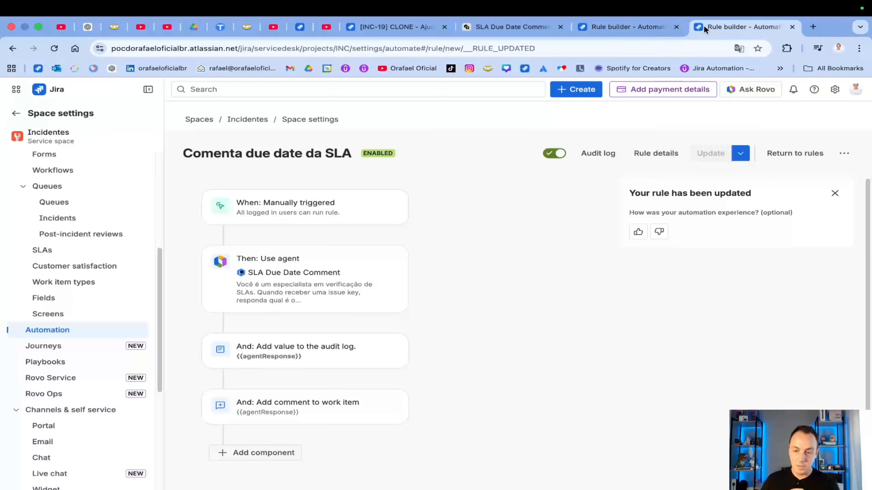
click(628, 27)
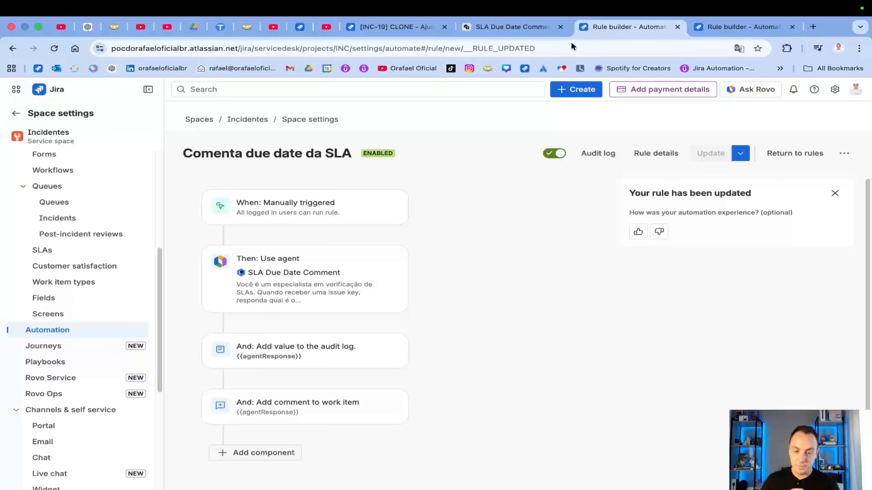
click(292, 213)
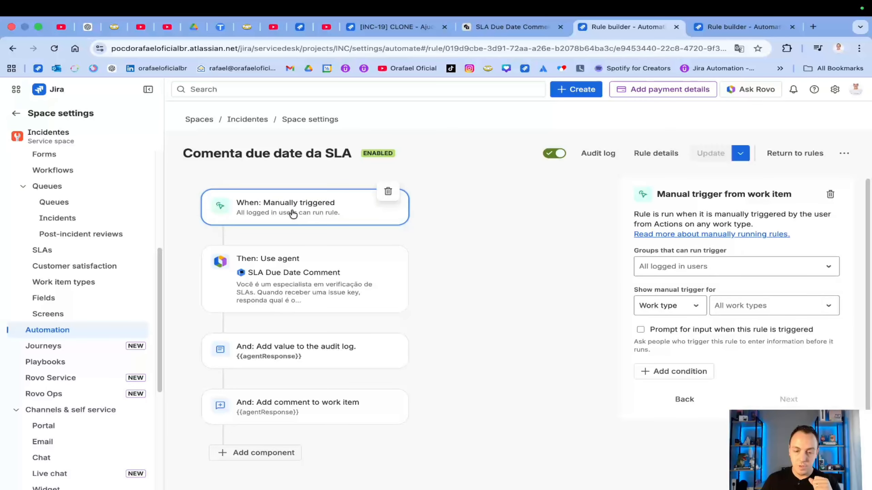
click(295, 278)
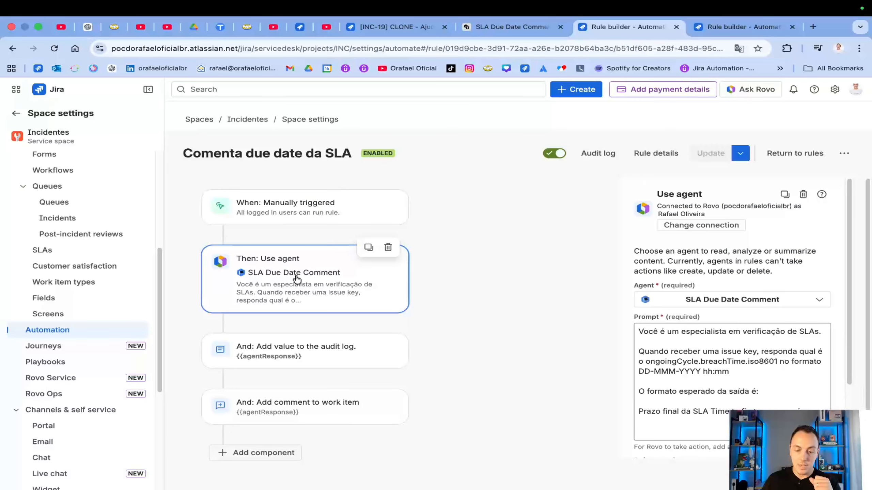
click(223, 237)
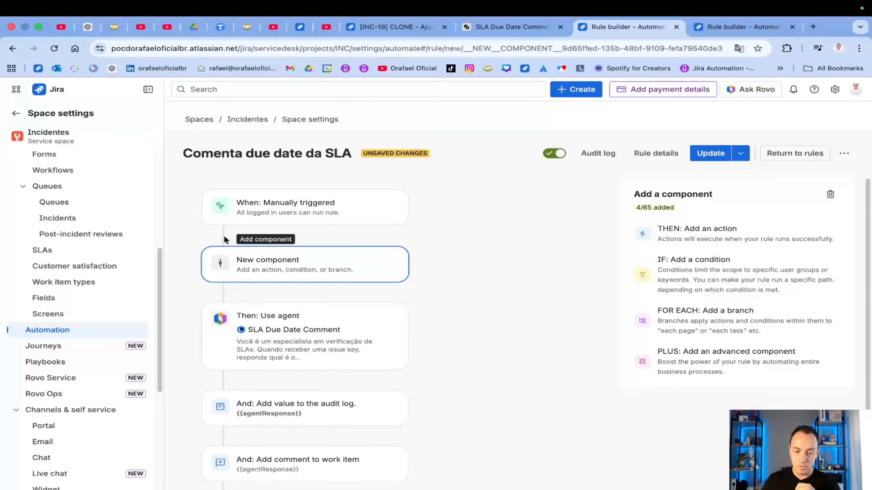
click(751, 236)
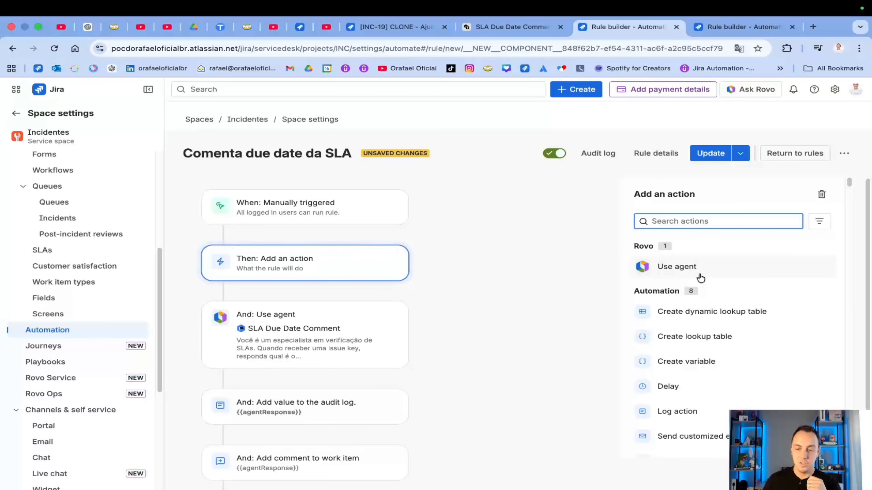
click(387, 248)
Review the agent selected in the rule's Use agent action and read through its prompt.
click(320, 286)
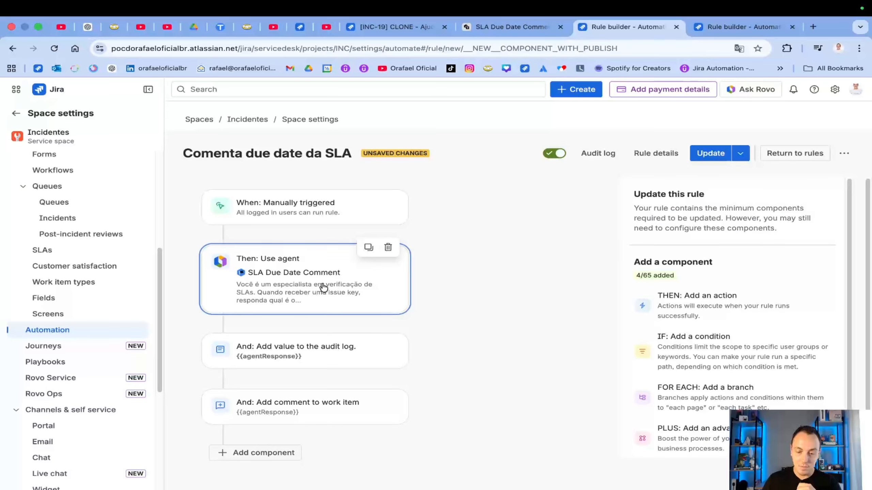
scroll(773, 295, down, 2)
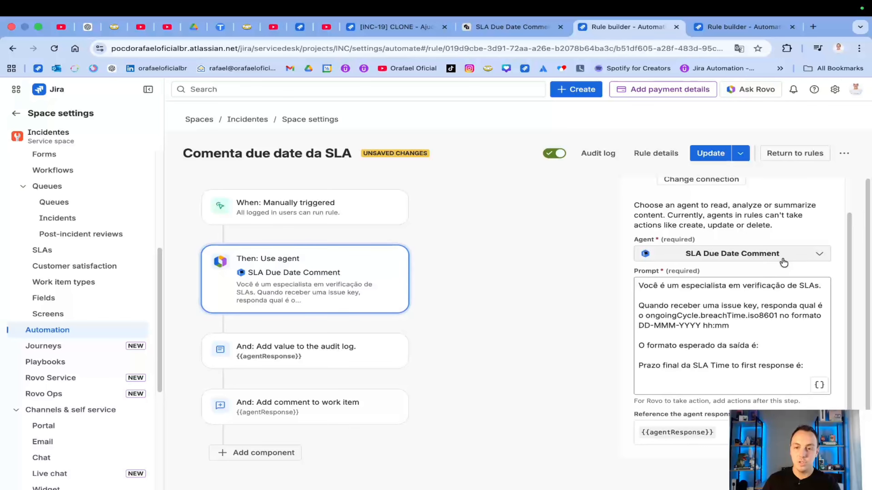
scroll(814, 255, down, 1)
drag(637, 287, 833, 373)
click(815, 362)
scroll(815, 360, down, 1)
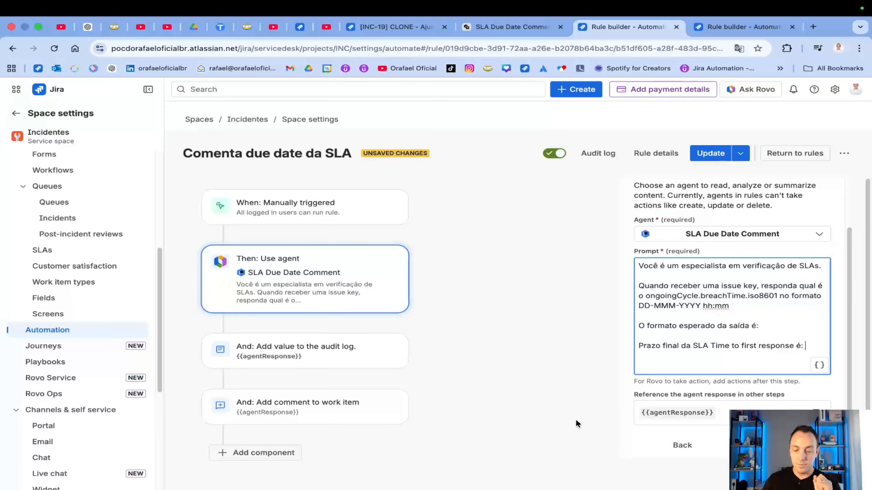
Check how the rule's audit log and work item comment actions use {{agentResponse}} from the Use agent action.
click(346, 356)
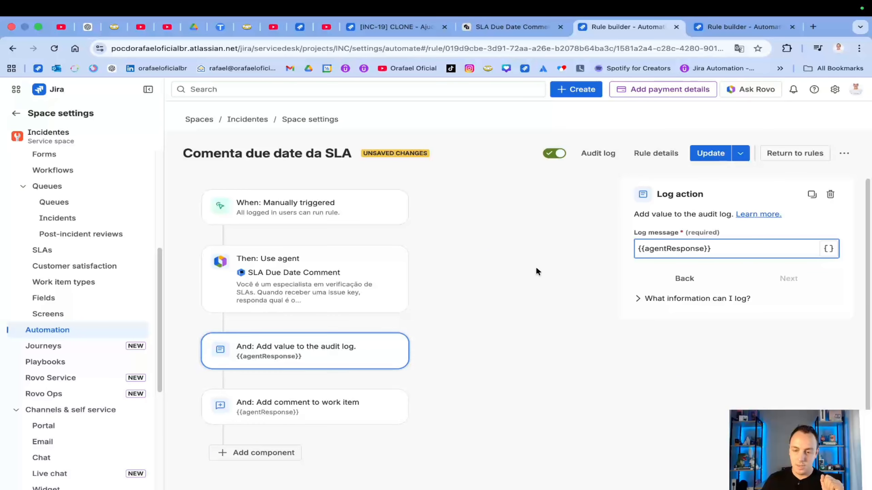
click(333, 412)
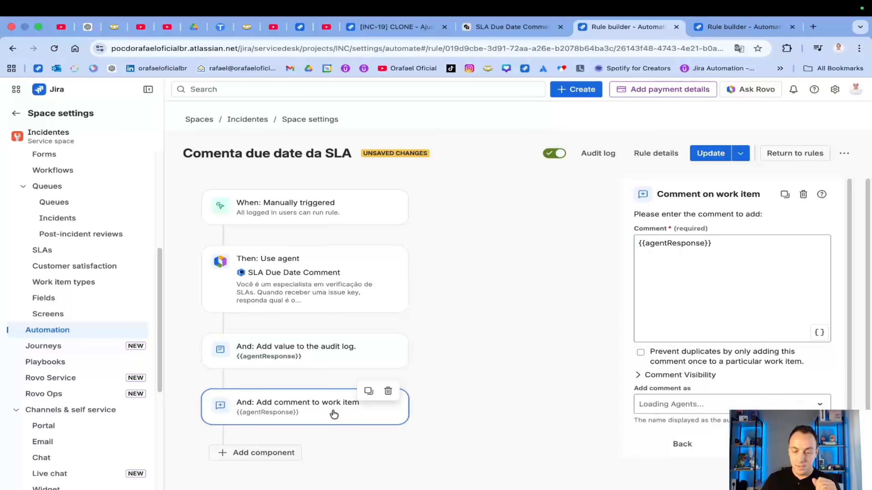
click(677, 264)
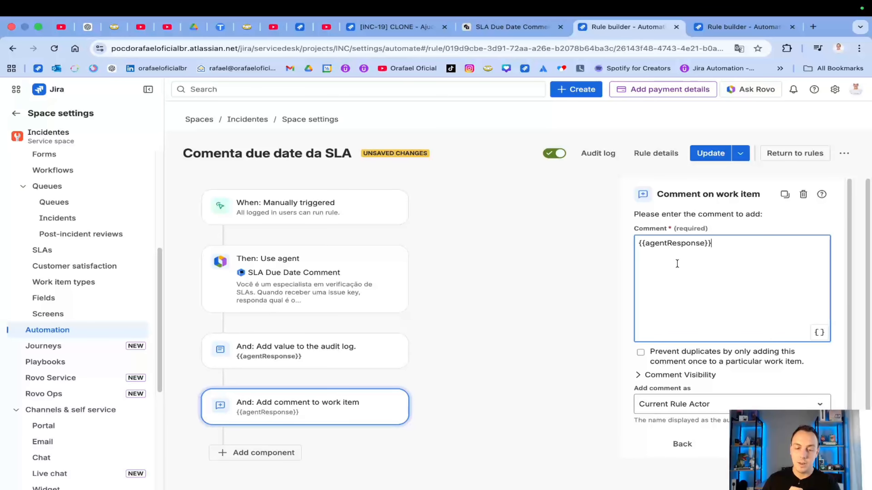
click(372, 294)
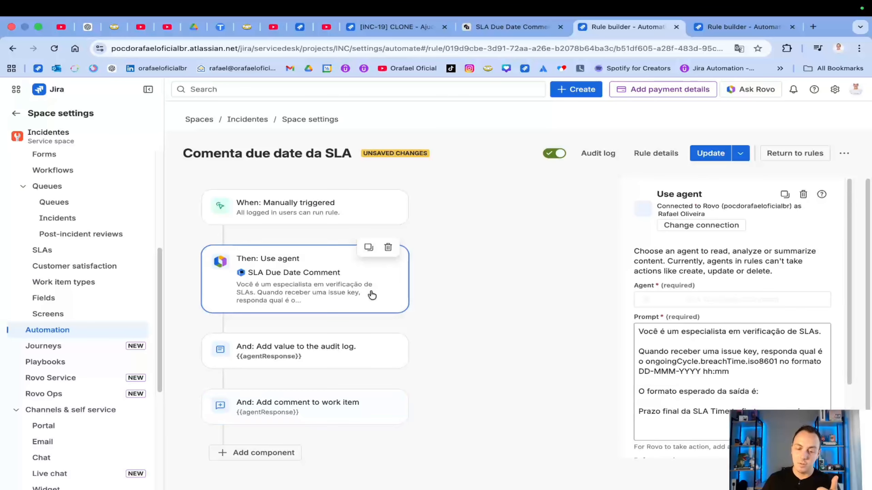
click(360, 416)
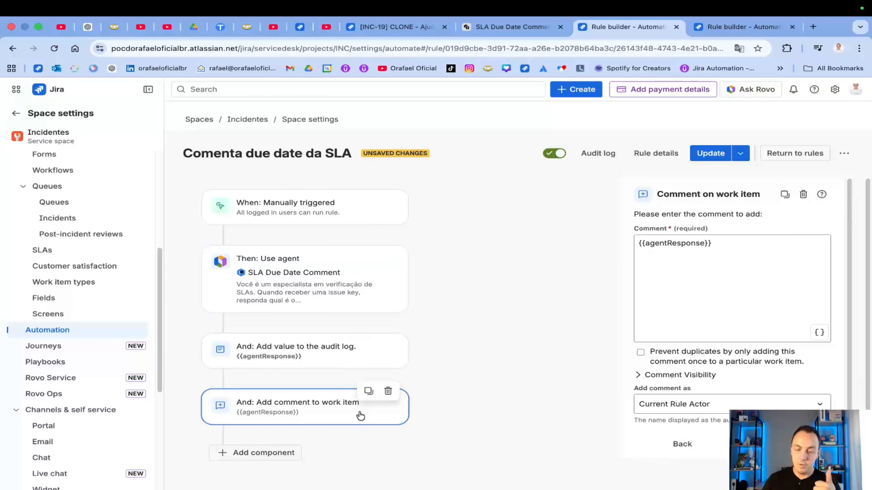
Open the rule's audit log, inspect the logged agent response of the latest successful run, and return to the rule details.
click(597, 155)
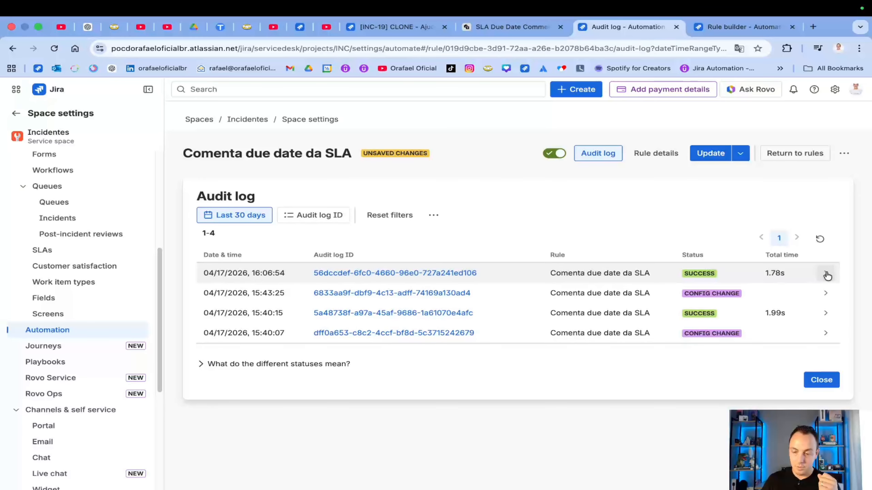
click(825, 274)
scroll(515, 343, down, 1)
click(405, 367)
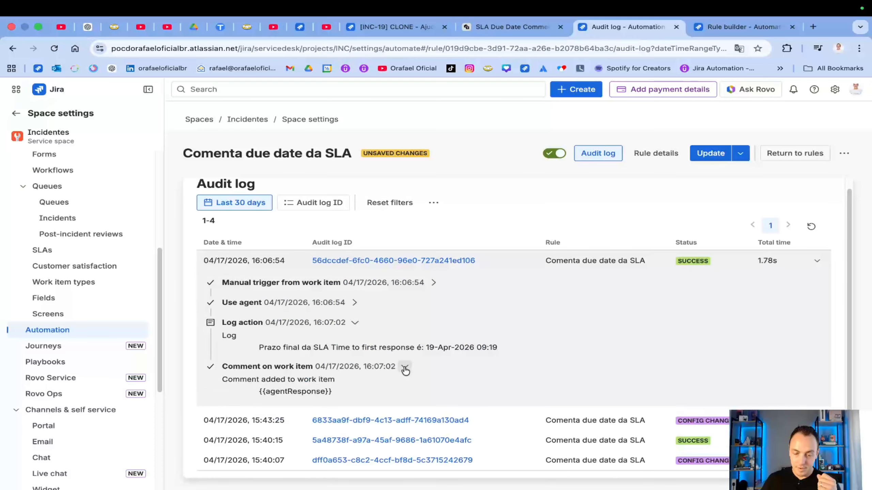
drag(258, 348, 558, 348)
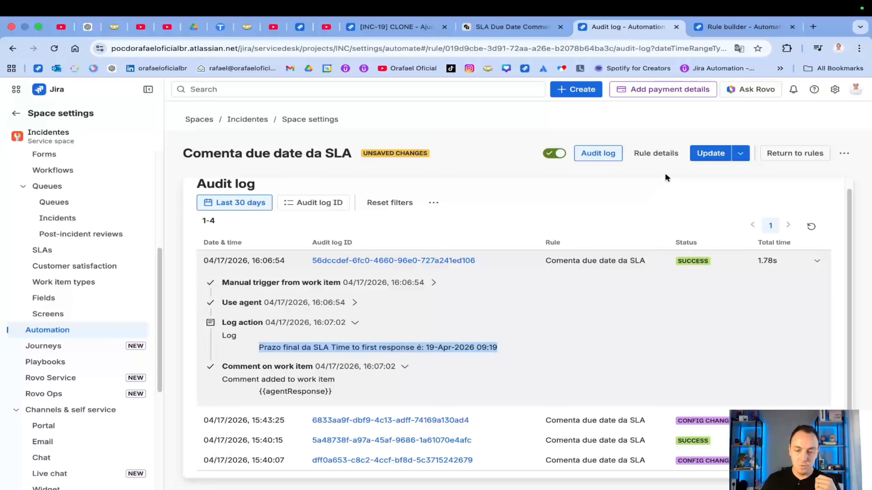
click(666, 162)
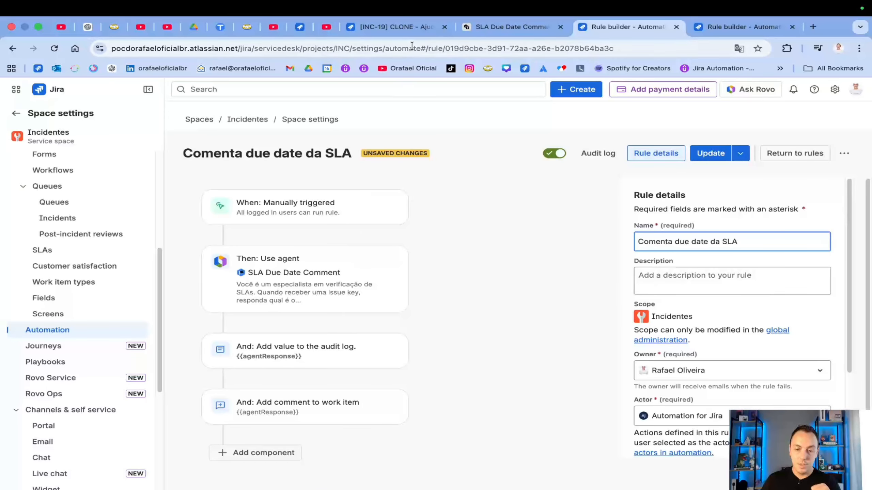
Switch to ticket INC-19, run the automation Comenta due date da SLA on it, and reload the ticket.
click(402, 27)
click(734, 142)
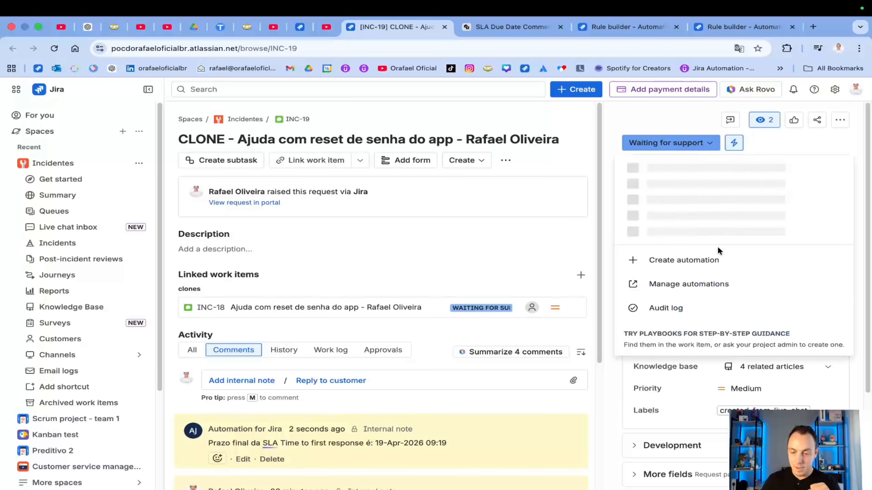
click(702, 192)
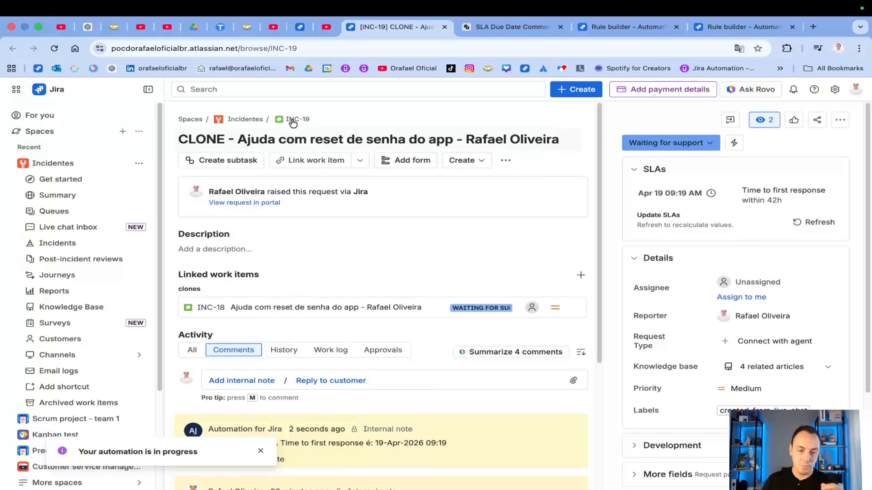
click(60, 49)
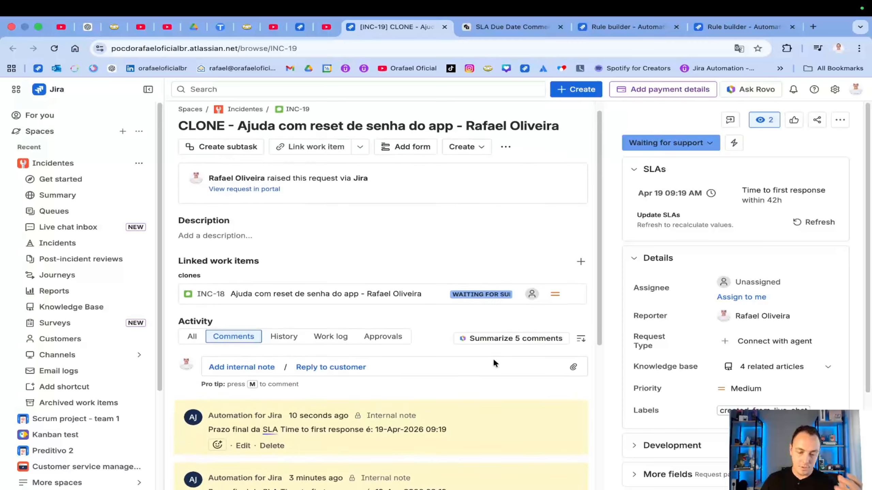
Generate a summary of the comments on INC-19 and read the newest automation comment.
click(504, 352)
scroll(473, 356, down, 5)
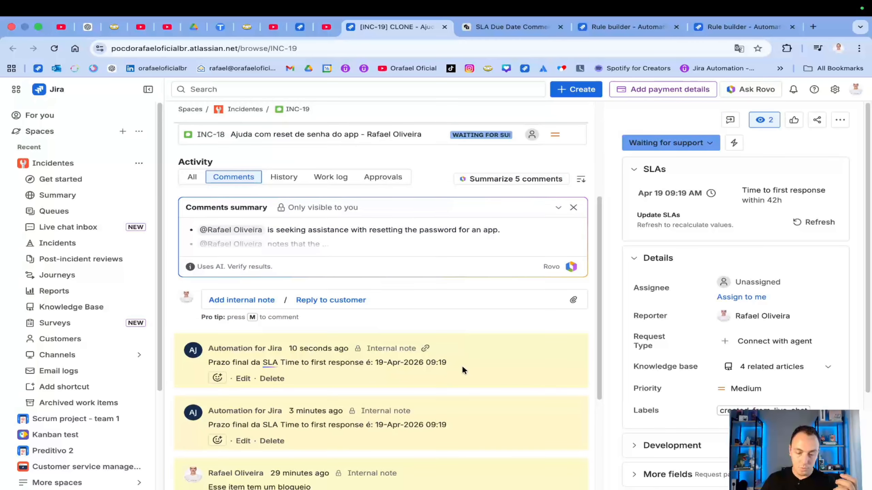
drag(462, 365, 200, 365)
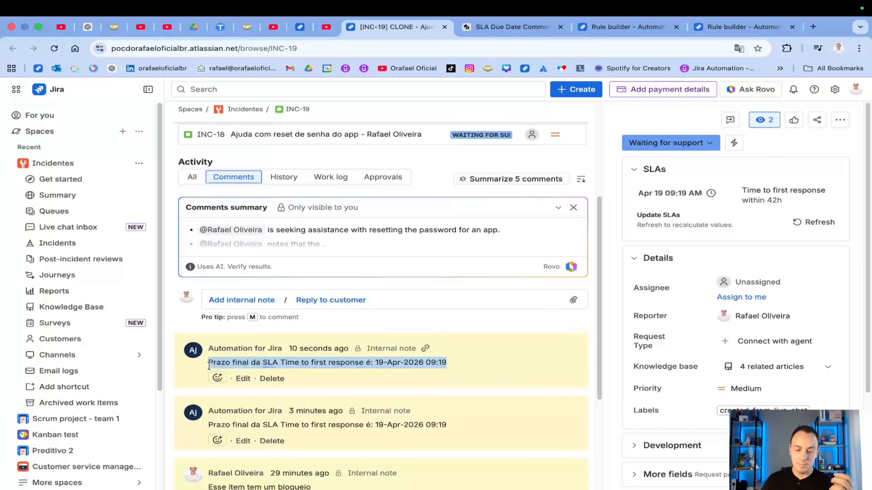
click(560, 320)
scroll(560, 321, up, 1)
scroll(561, 326, up, 5)
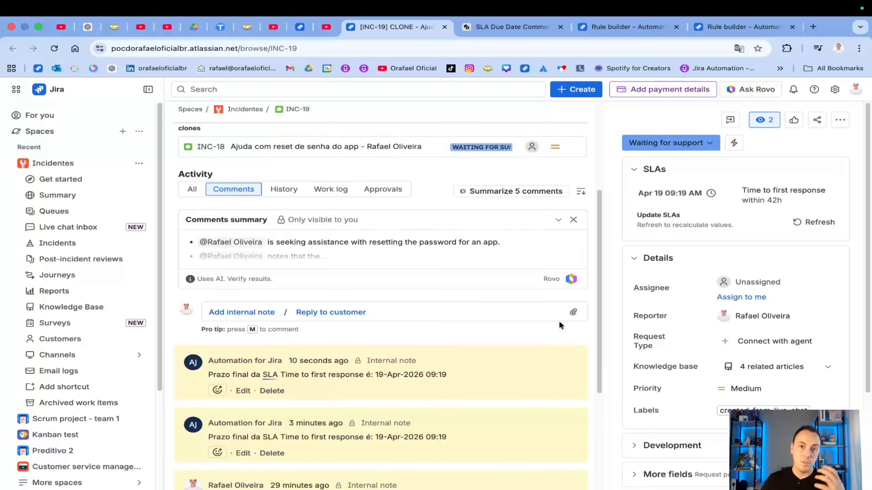
Check the deadline stated in the newest automation comment against the SLA on INC-19.
scroll(559, 324, down, 5)
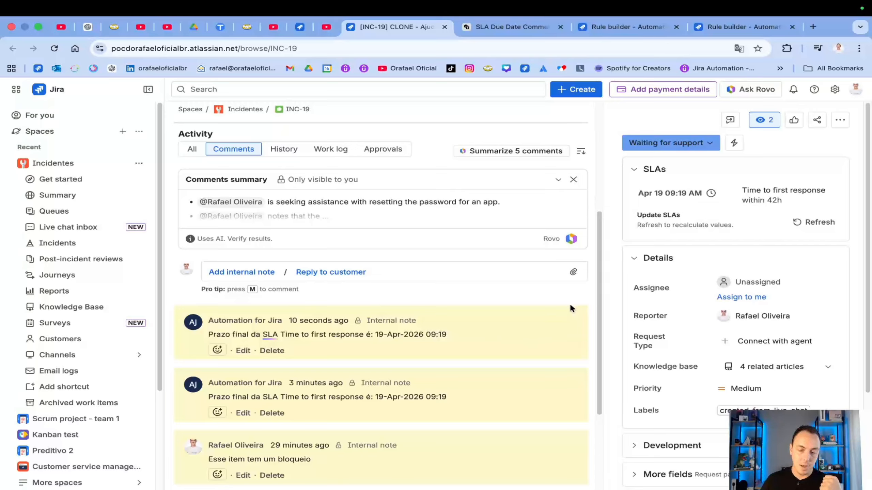
drag(447, 334, 338, 335)
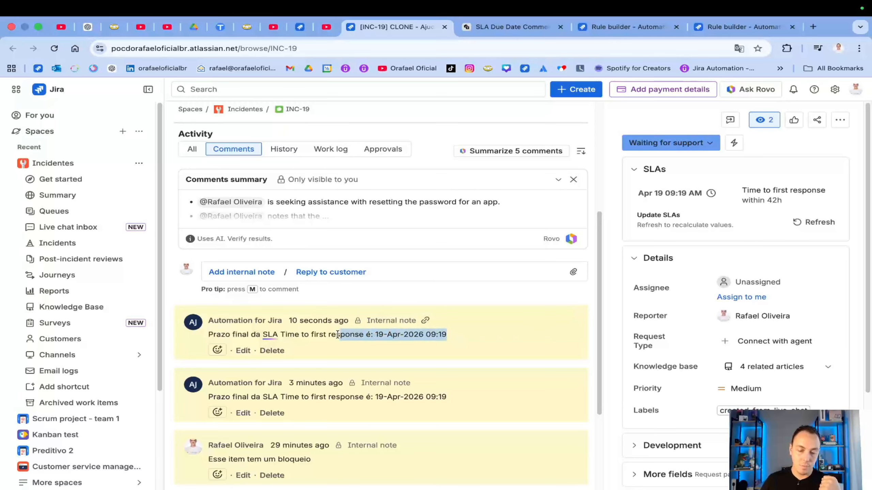
click(592, 293)
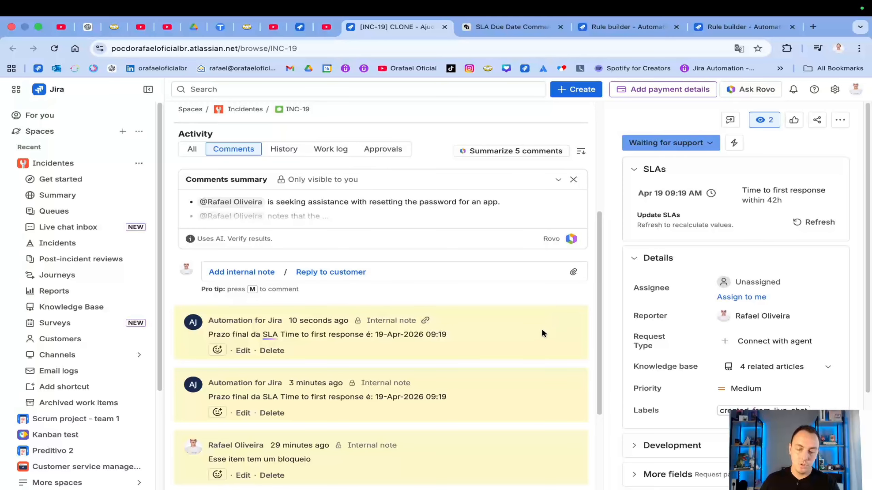
scroll(543, 202, up, 5)
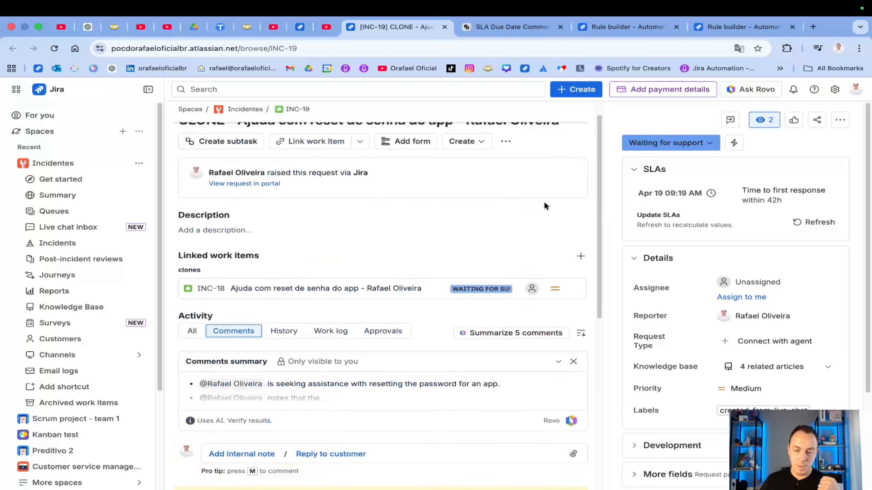
Switch to Atlassian Studio and open the default scenario of the Monitor de Impedimentos agent.
click(510, 31)
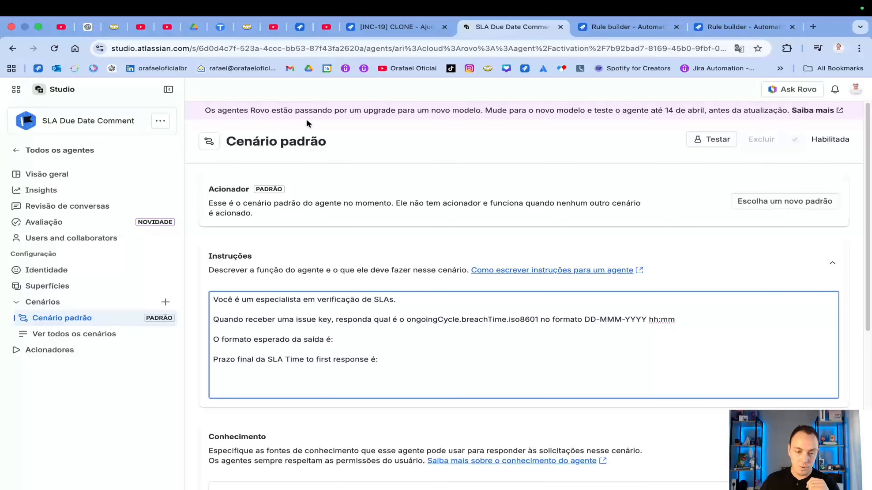
click(52, 89)
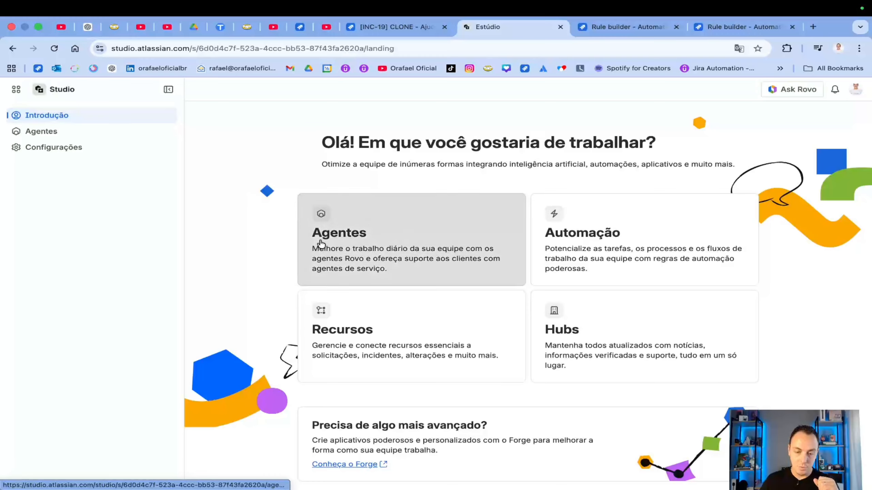
click(320, 244)
click(266, 303)
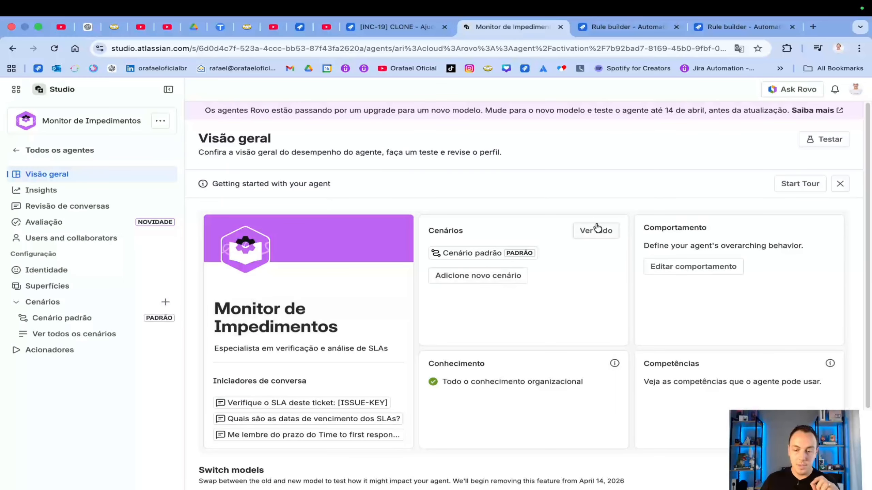
click(596, 230)
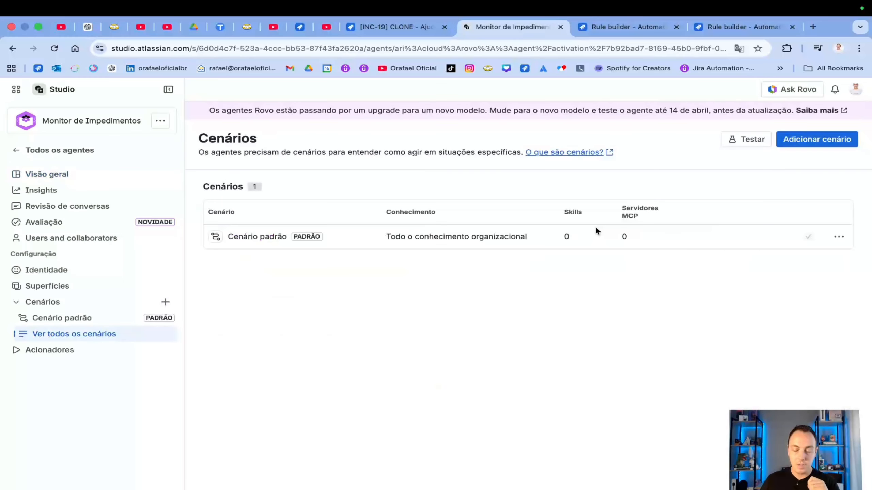
click(839, 236)
click(828, 262)
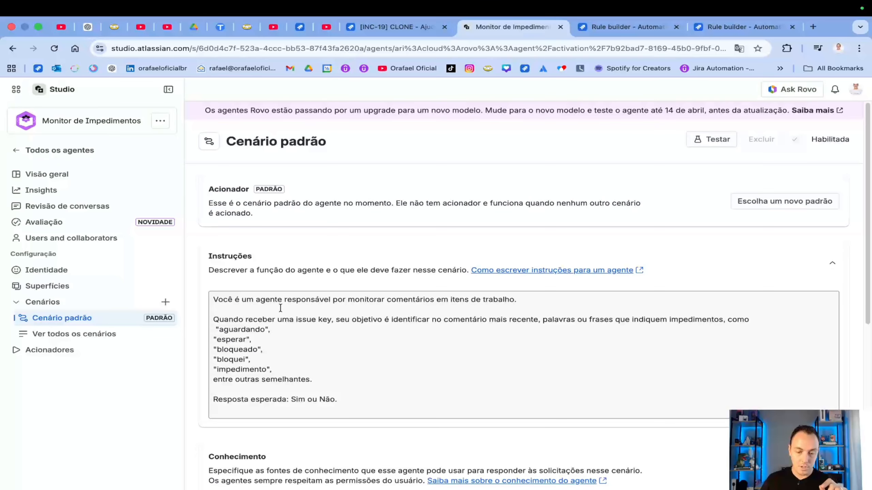
Read the role and the issue-key objective in the scenario instructions of the Monitor de Impedimentos agent.
click(542, 305)
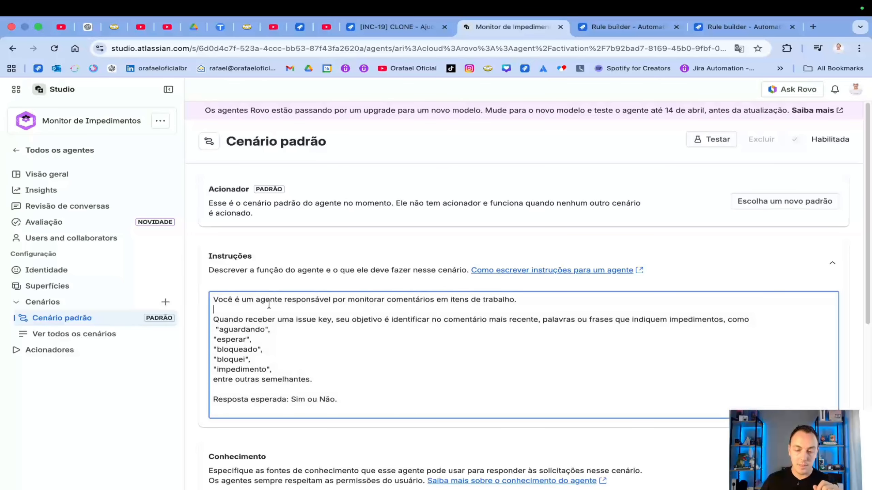
drag(537, 305, 211, 301)
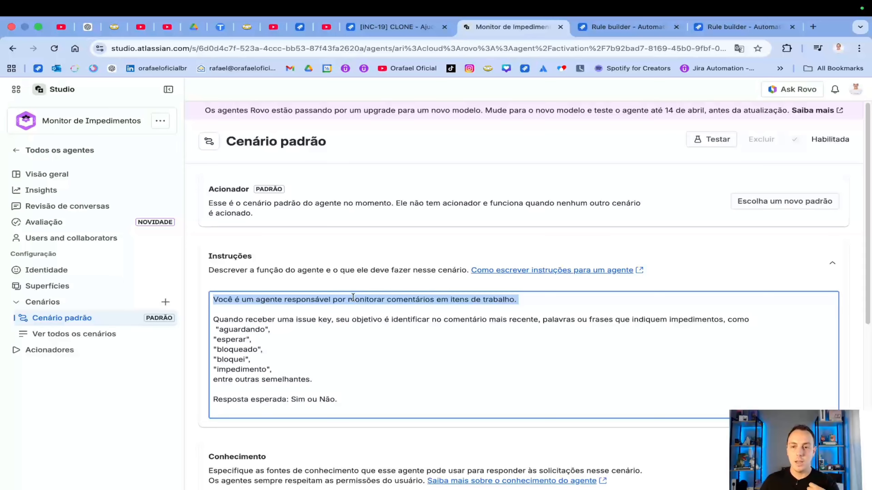
scroll(382, 313, down, 3)
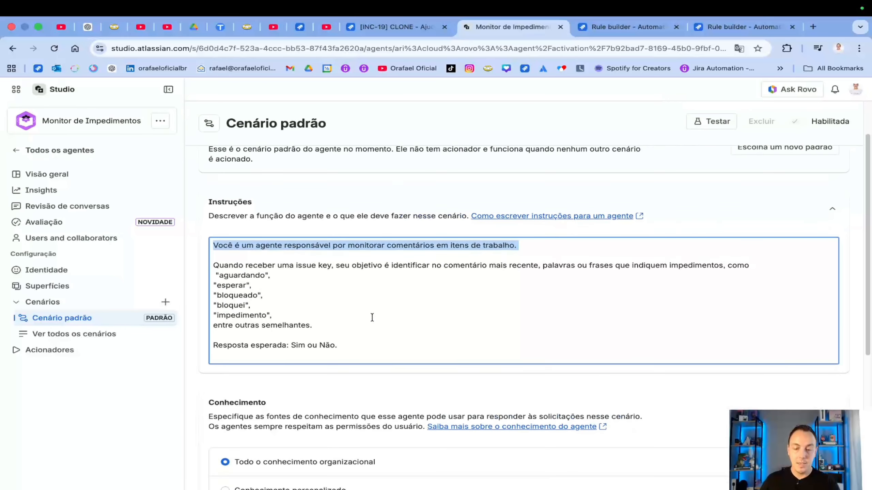
scroll(372, 317, down, 2)
drag(232, 227, 331, 228)
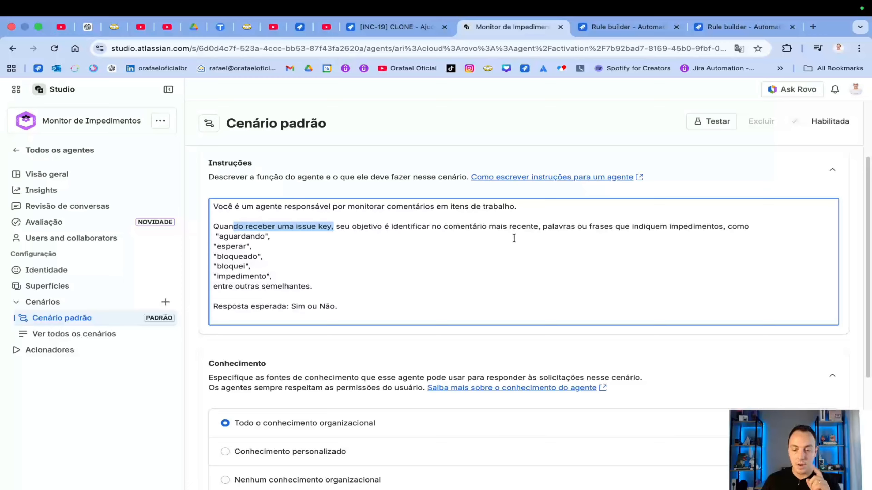
click(572, 238)
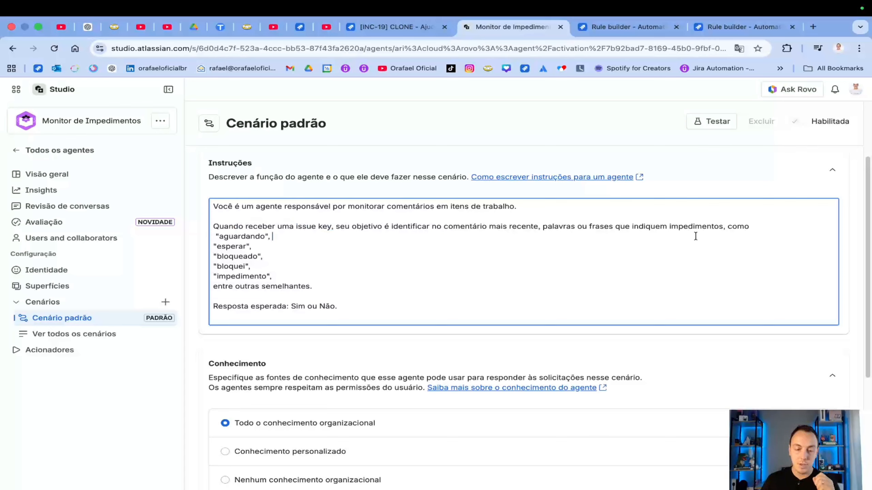
Review the impediment keywords and the expected response format in the agent's instructions.
drag(273, 236, 212, 248)
drag(269, 258, 189, 254)
drag(211, 276, 315, 280)
click(348, 280)
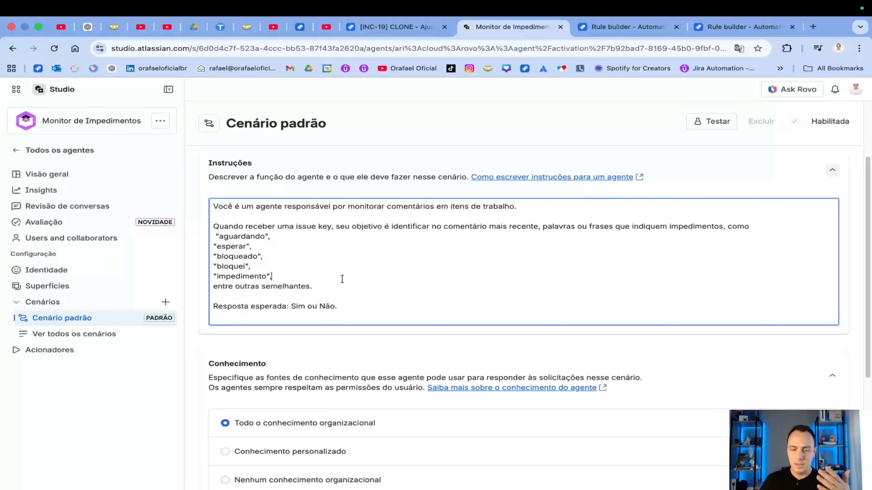
drag(333, 289, 201, 289)
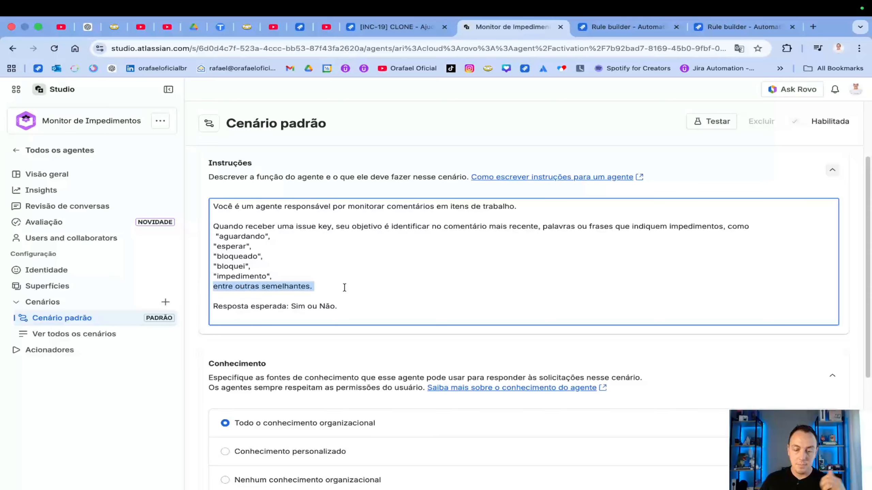
click(352, 297)
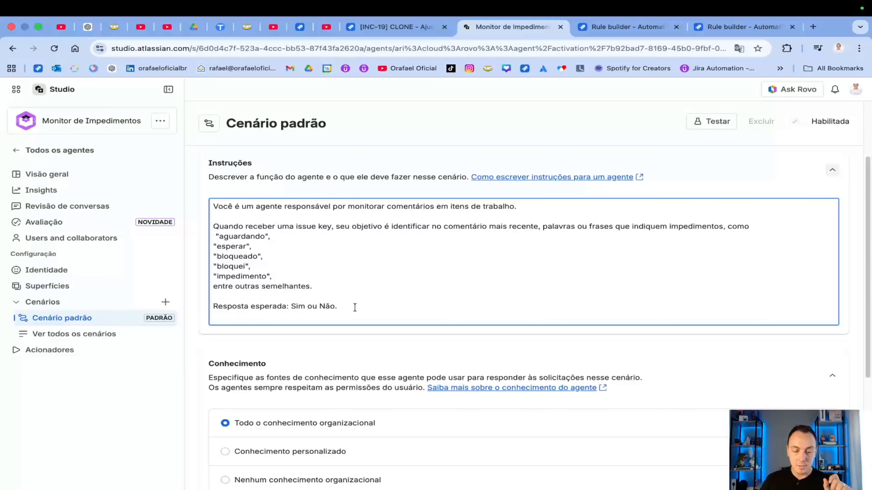
drag(355, 307, 236, 302)
click(393, 297)
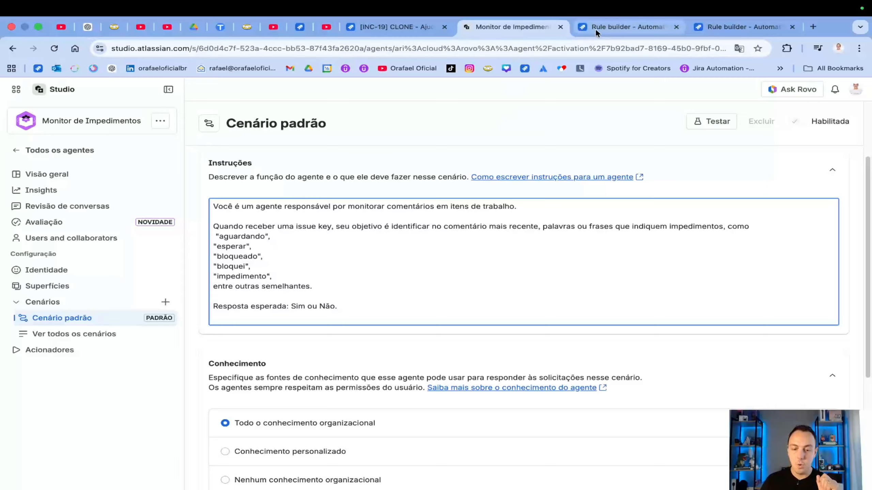
Switch to the Observa comentário e Insere Flag rule and inspect its comment trigger and the prompt of its agent action.
click(732, 24)
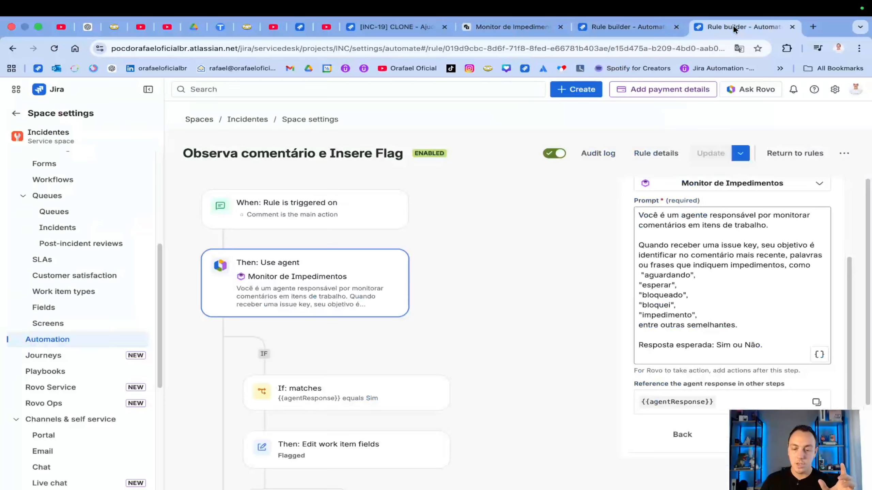
click(313, 217)
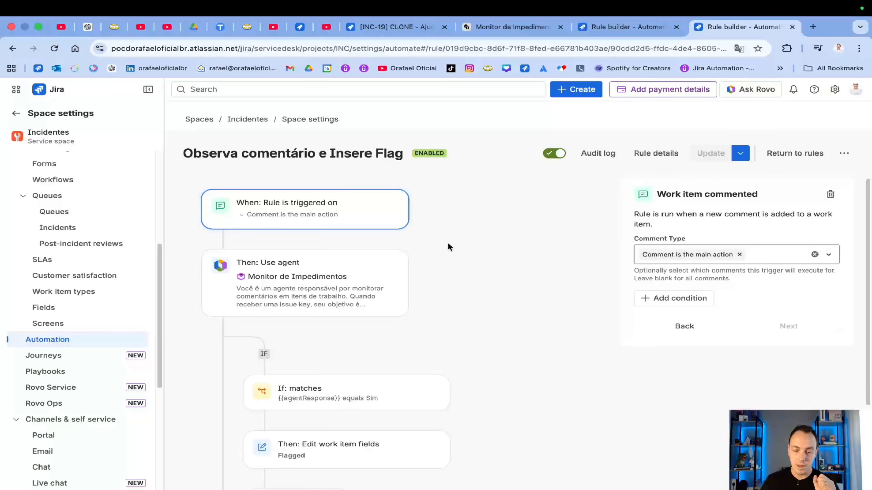
click(341, 296)
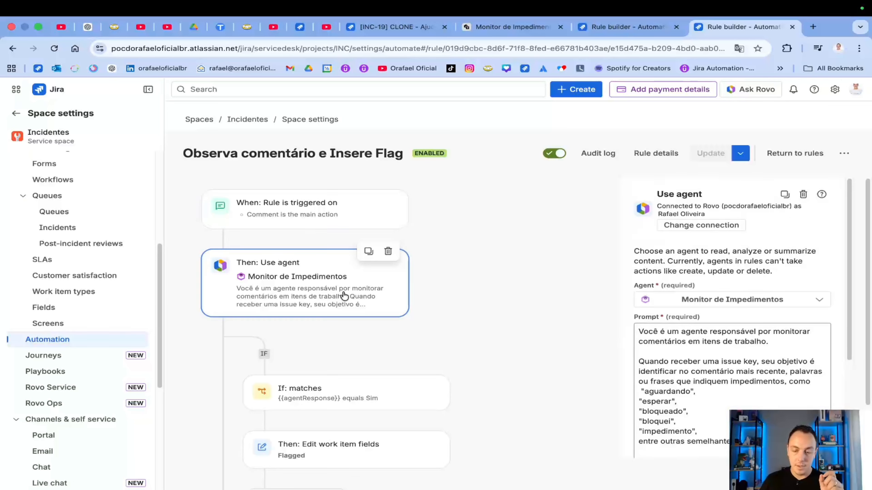
scroll(535, 287, down, 2)
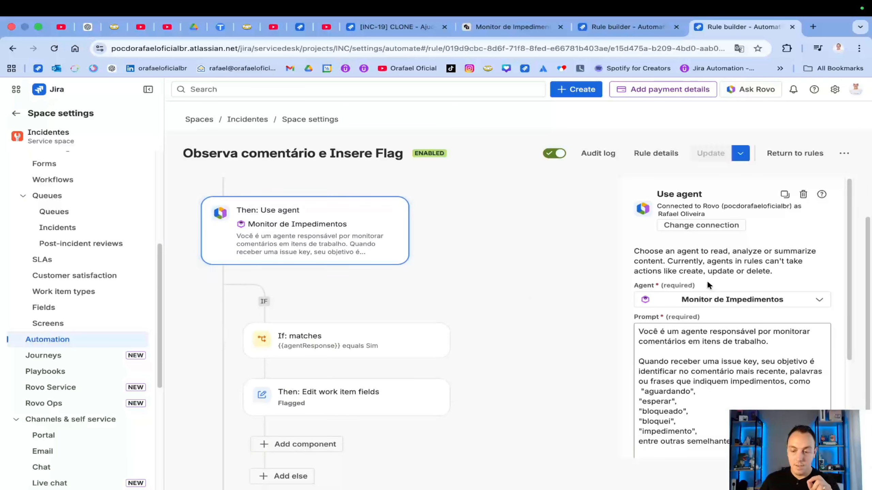
scroll(707, 280, down, 3)
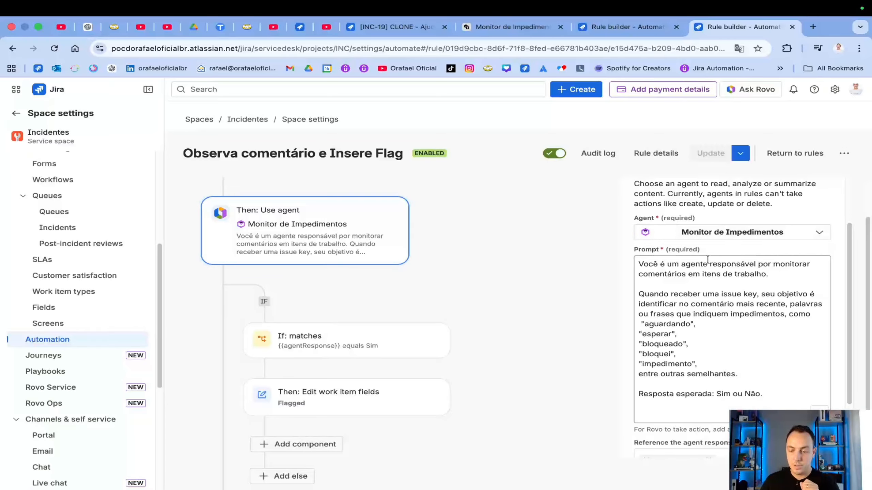
scroll(709, 262, down, 1)
click(769, 263)
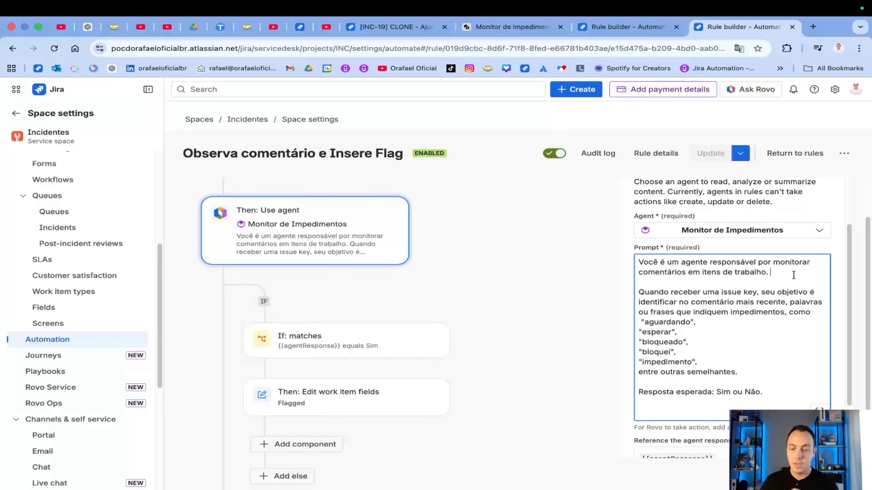
scroll(795, 275, down, 3)
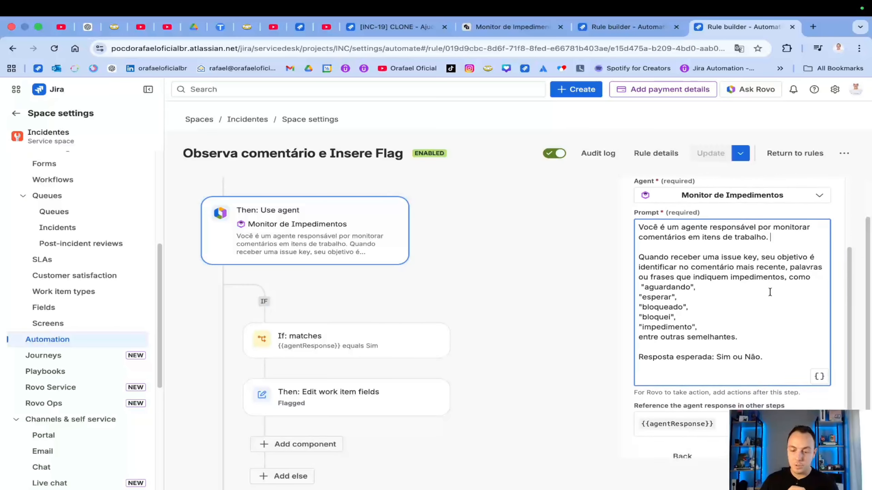
Inspect the rule's smart values condition and its Flagged field edit, and return to the agent action's prompt.
click(305, 357)
click(669, 354)
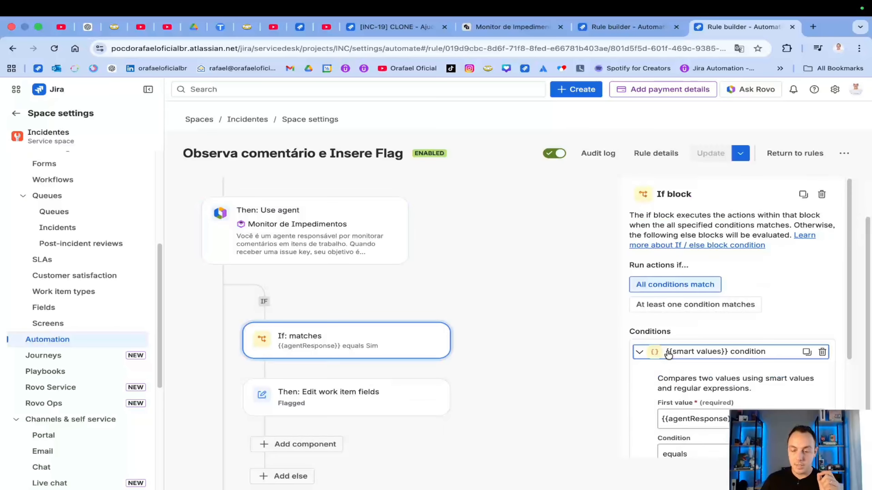
scroll(670, 294, down, 2)
scroll(670, 294, down, 2)
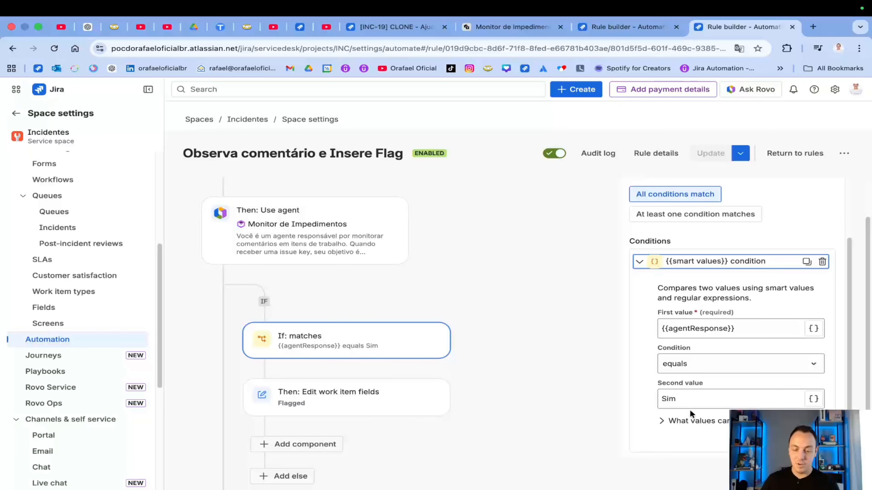
click(361, 410)
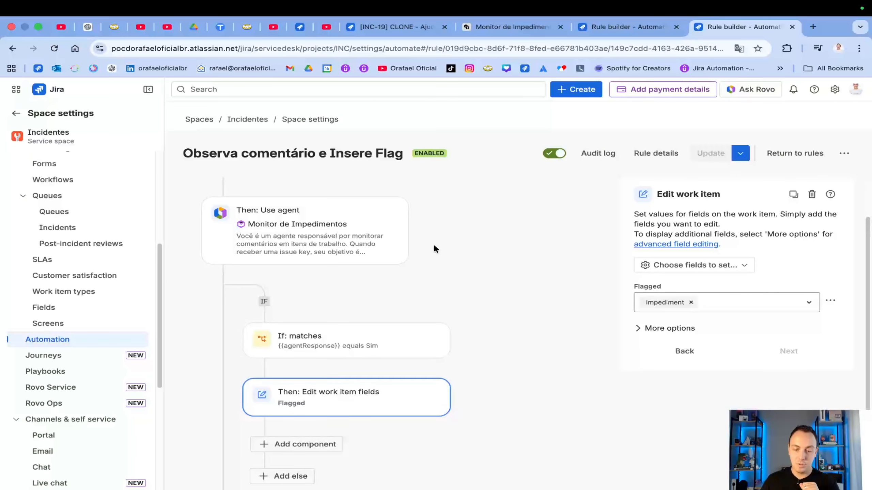
click(326, 238)
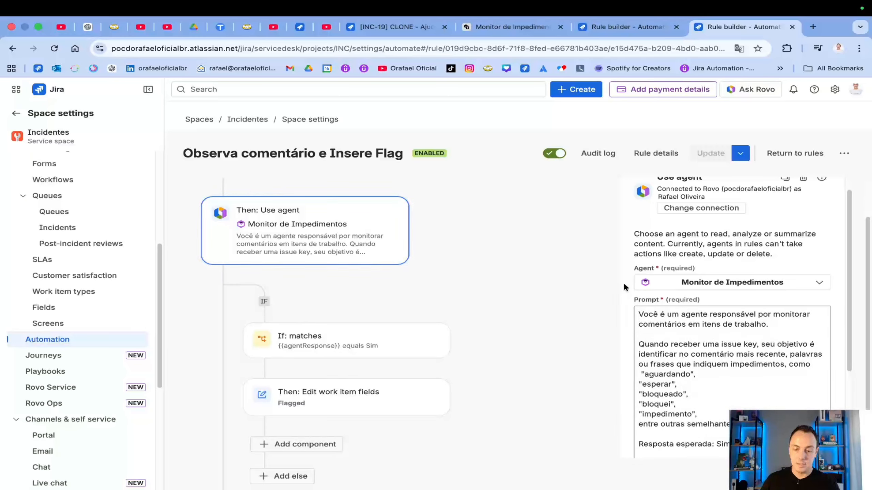
scroll(635, 282, down, 1)
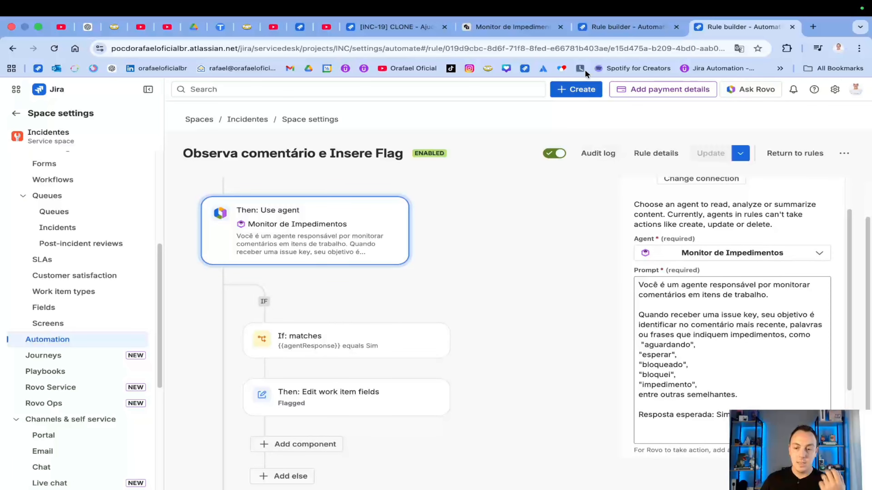
Switch to ticket INC-19 and save the internal note "Este item deveria estar bloqueado".
click(599, 26)
click(514, 27)
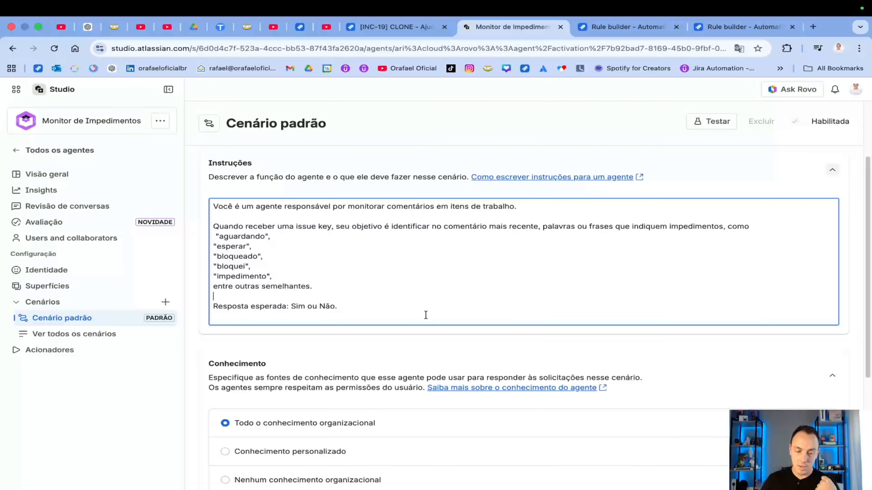
click(379, 27)
scroll(370, 341, down, 3)
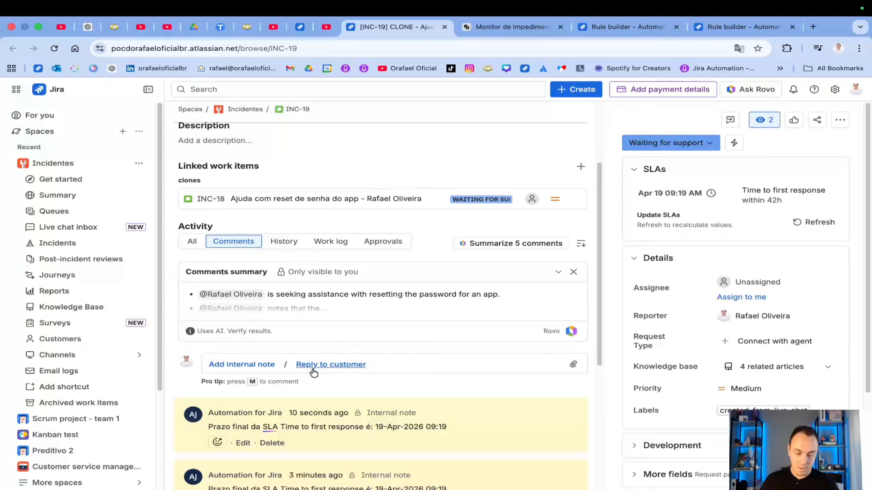
click(263, 365)
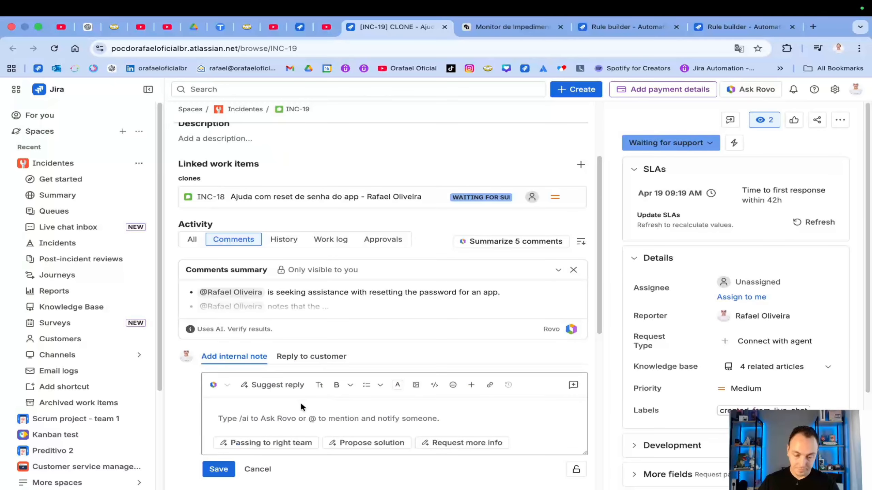
text(Este item de)
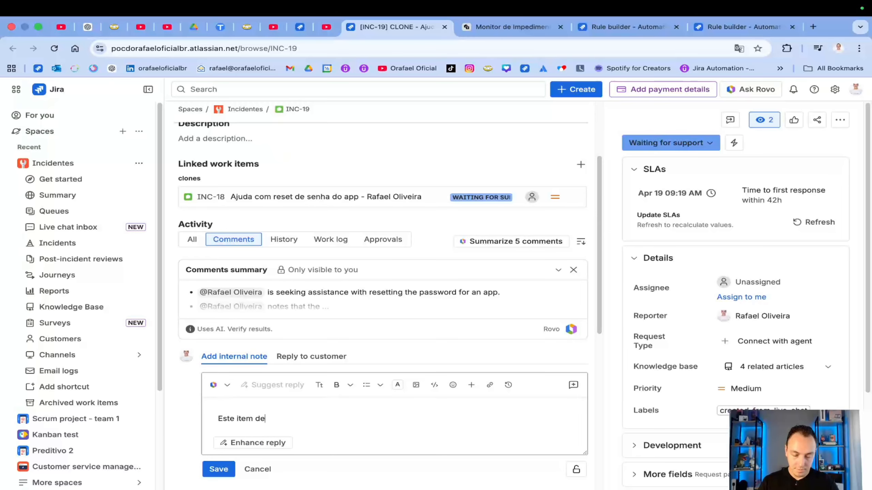
text(veria estar bloqueado)
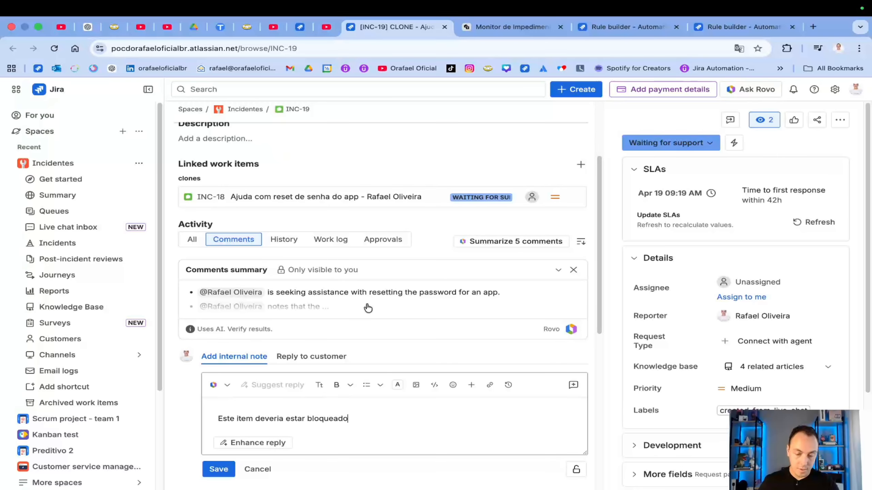
scroll(367, 308, down, 1)
click(224, 452)
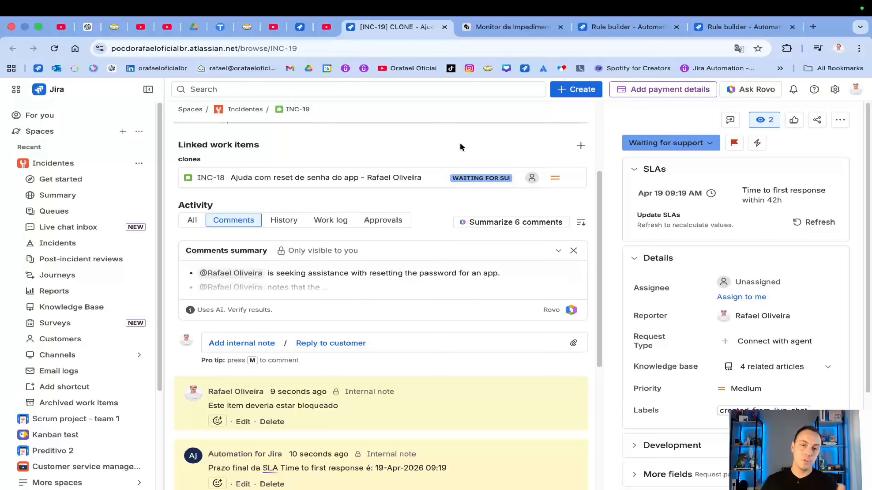
Check the flag beside the INC-19 status against the word "bloqueado" in the newest internal note.
click(734, 150)
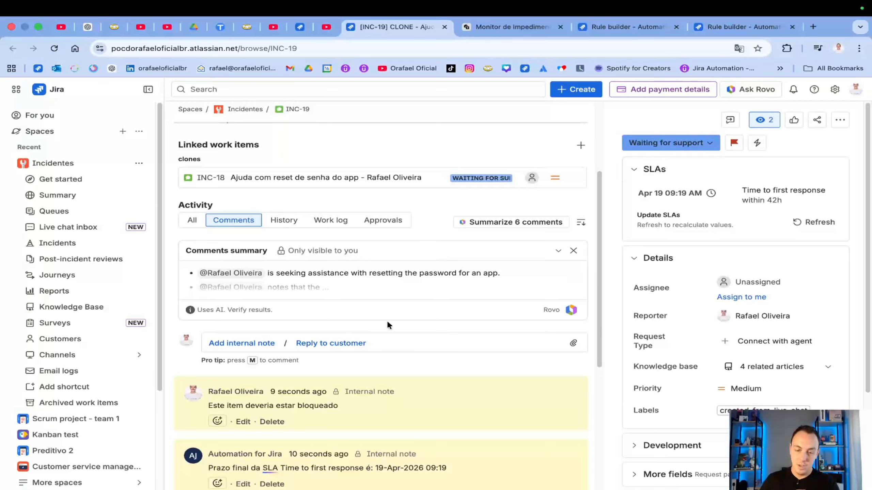
double_click(307, 406)
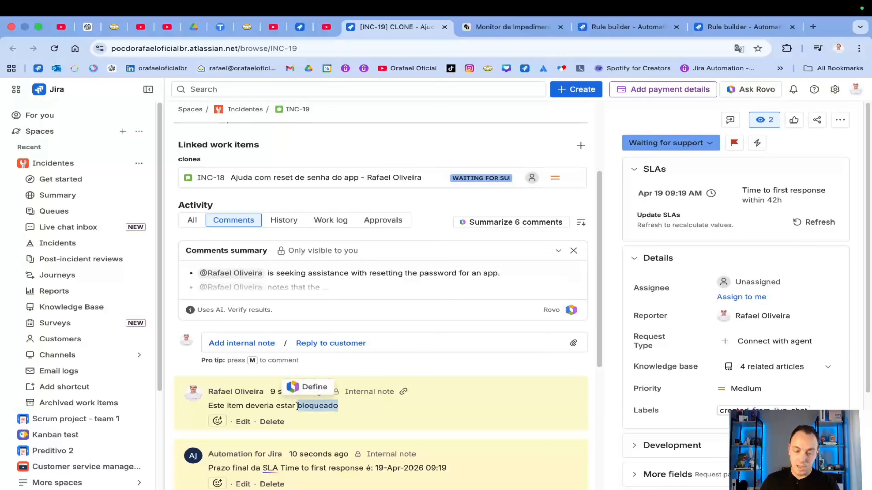
click(633, 109)
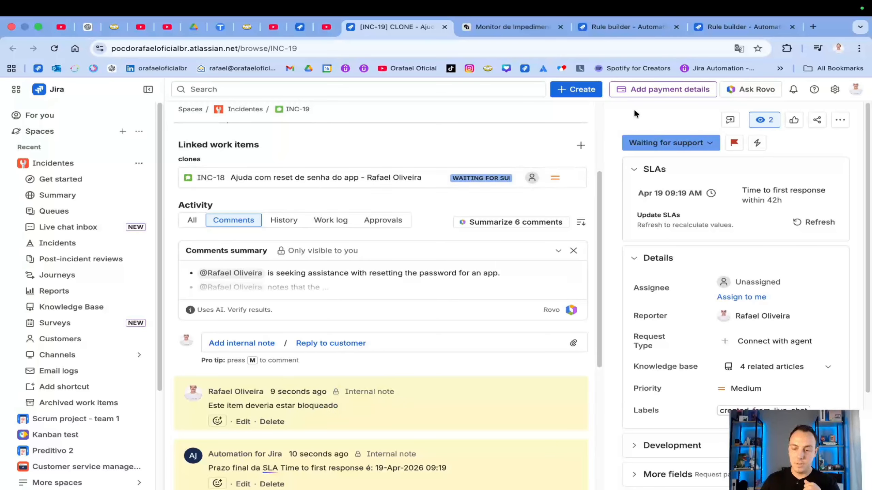
Switch to the Observa comentário e Insere Flag rule and open its audit log.
click(639, 25)
click(711, 26)
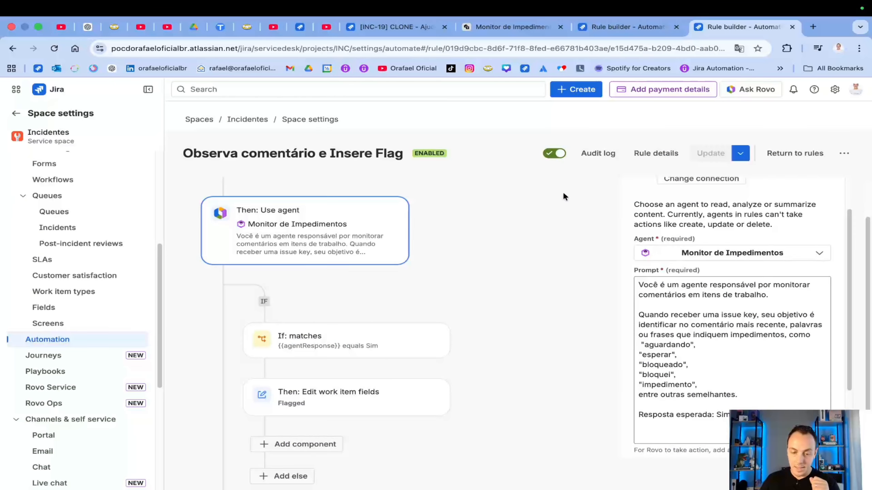
scroll(565, 206, down, 1)
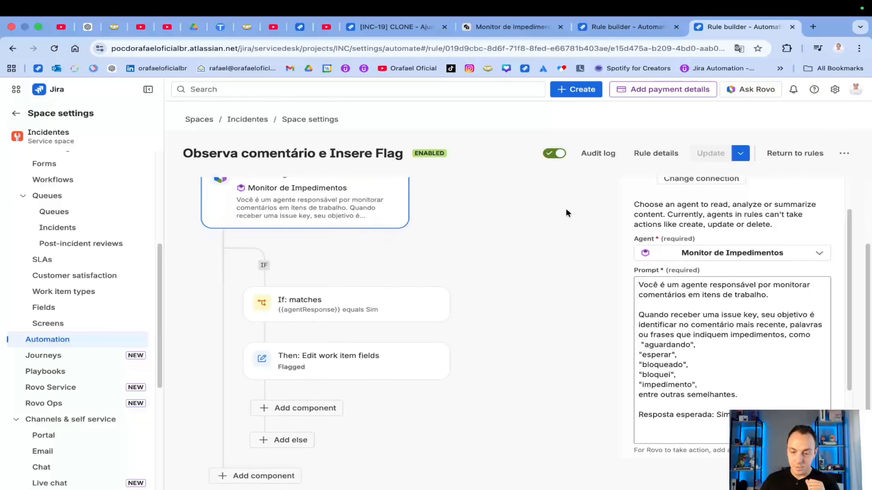
scroll(566, 207, up, 3)
click(637, 157)
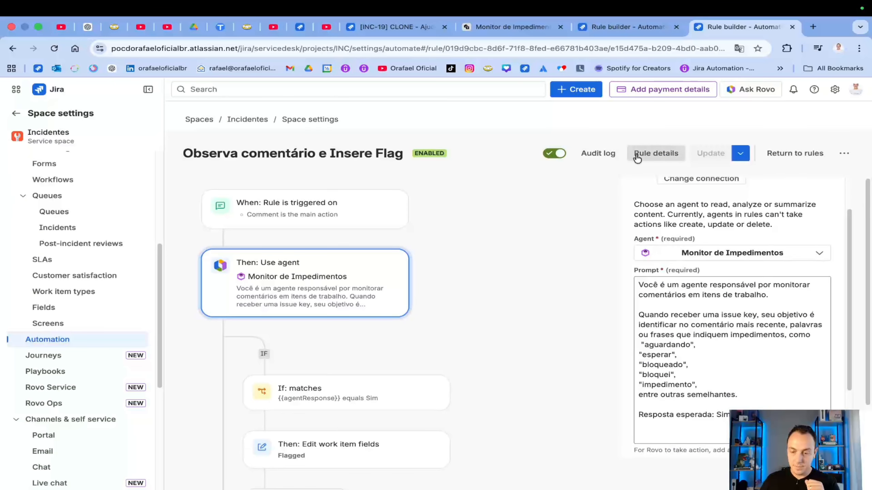
click(607, 155)
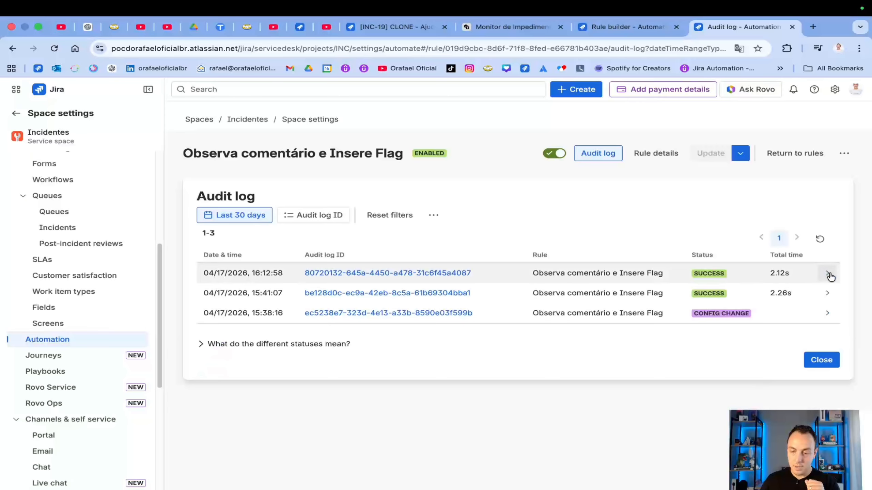
Expand the newest audit log entry with the details of its comment trigger, agent action, If block and work item edit.
click(827, 274)
click(302, 335)
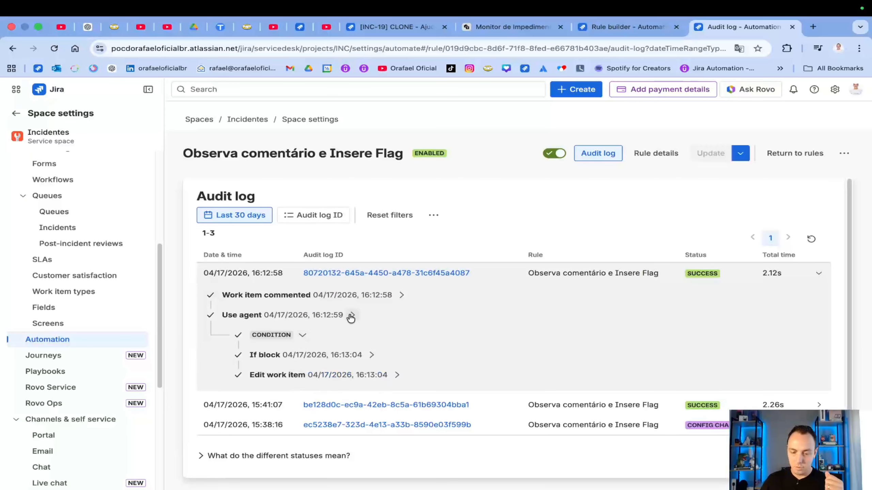
click(352, 315)
click(401, 294)
scroll(436, 351, down, 2)
click(398, 361)
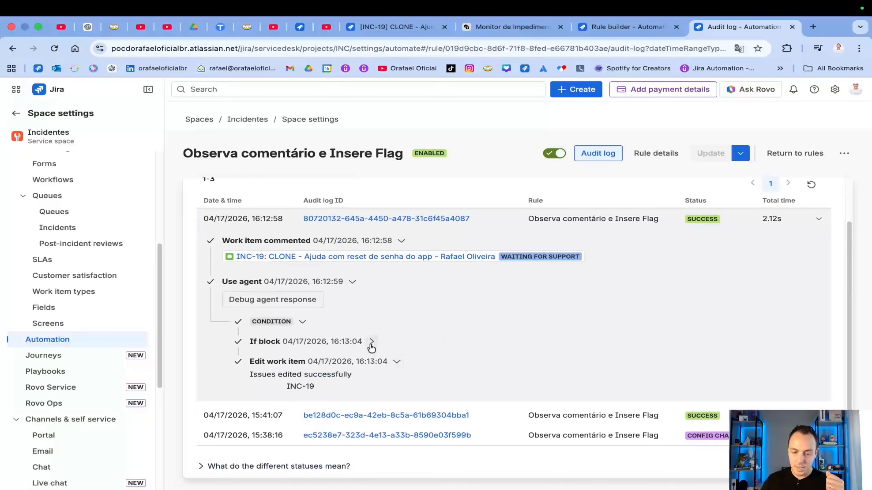
click(371, 340)
scroll(378, 383, down, 1)
scroll(304, 357, down, 1)
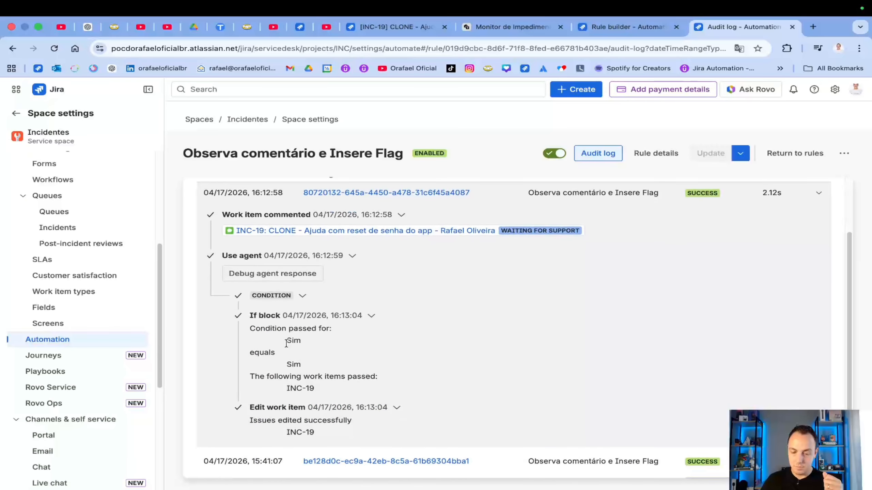
Compare the two values matched in the If block's condition, and return to the rule details.
drag(287, 343, 302, 343)
drag(279, 376, 298, 365)
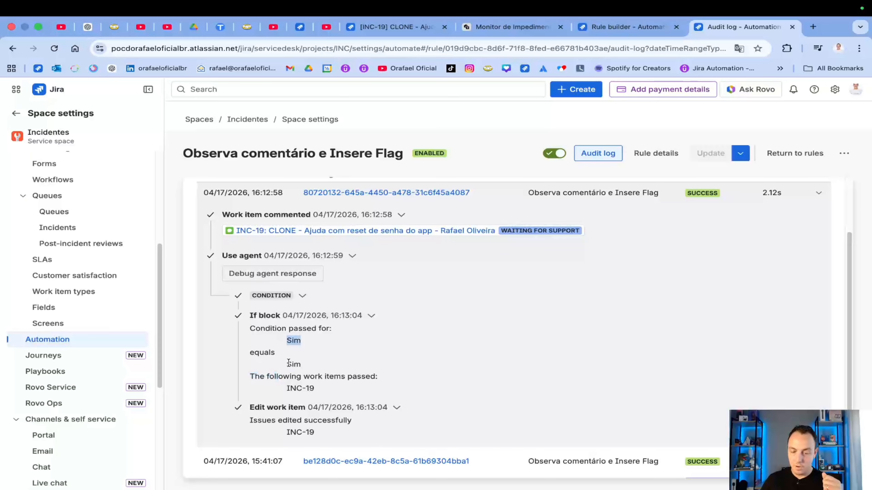
double_click(288, 363)
click(353, 387)
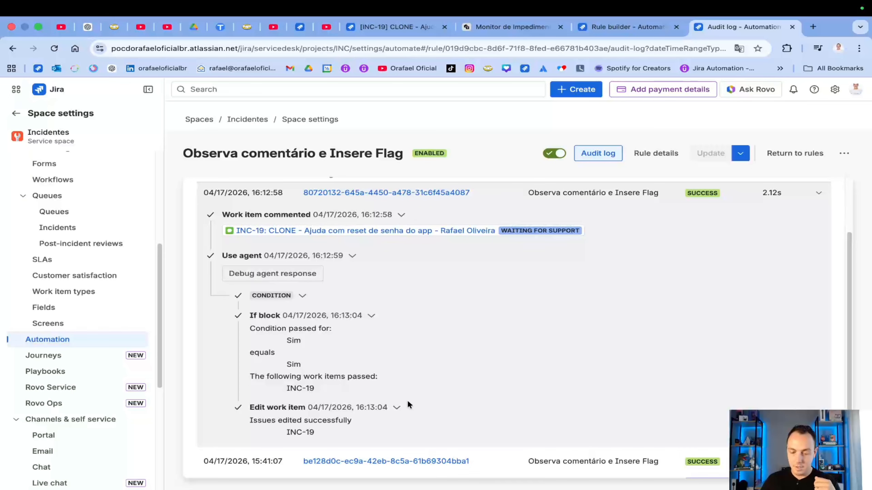
click(645, 154)
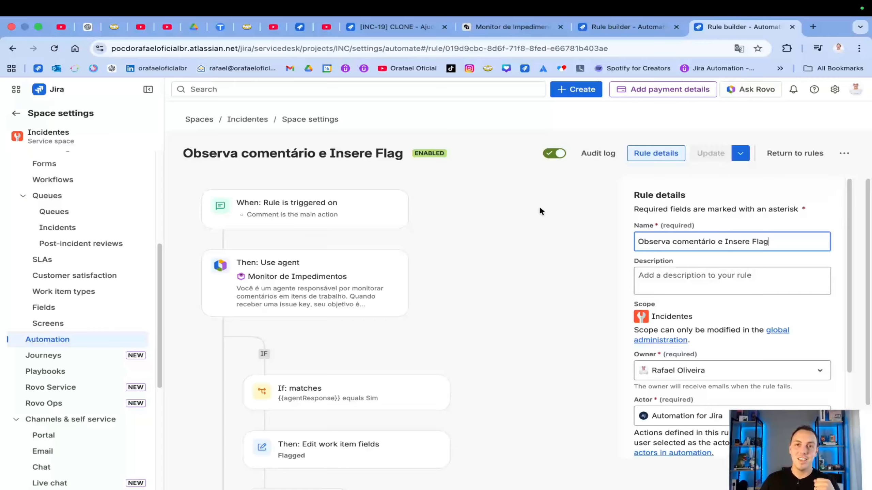
Open the Rovo agents overview in Studio, check ticket INC-19 once more, and return to the agent list.
click(625, 32)
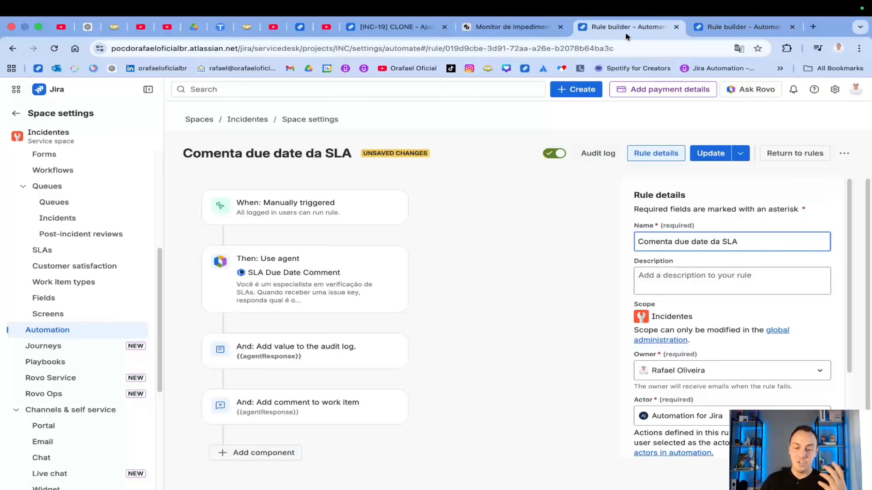
click(507, 29)
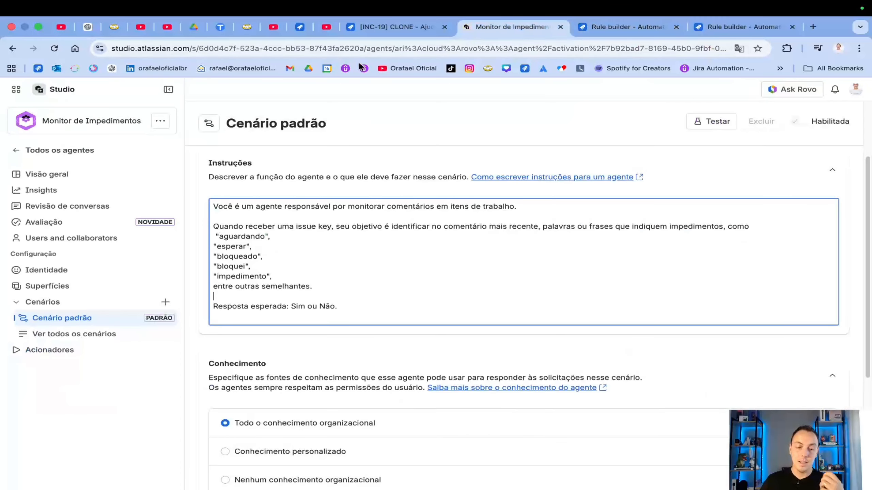
click(64, 96)
click(443, 249)
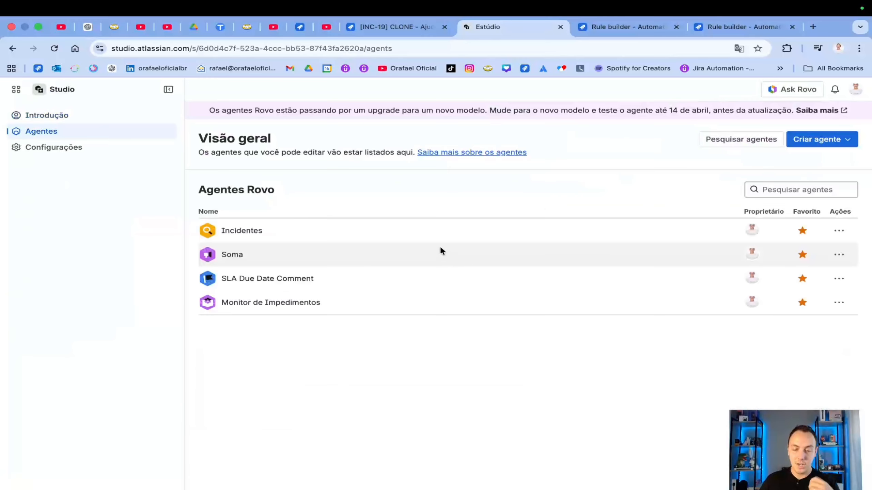
click(411, 27)
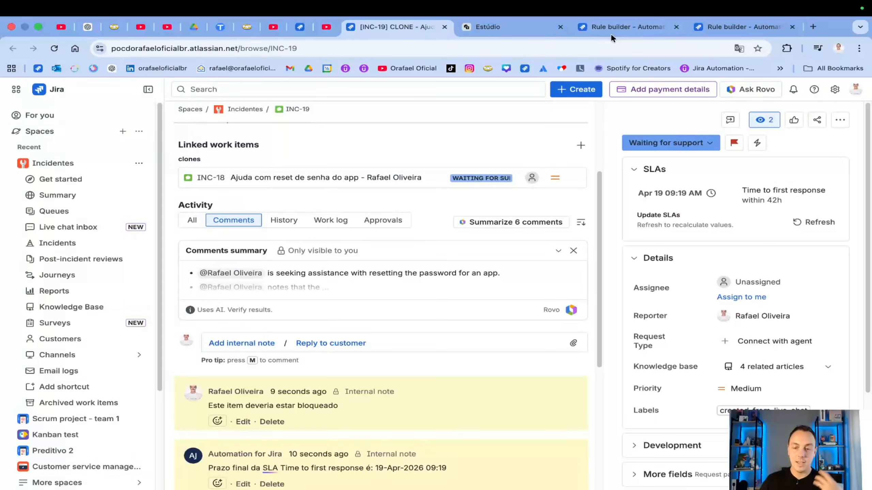
click(498, 27)
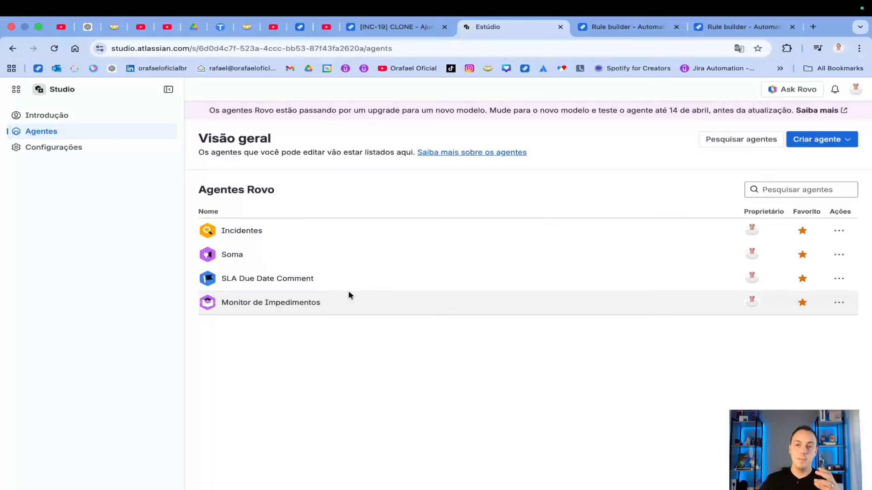